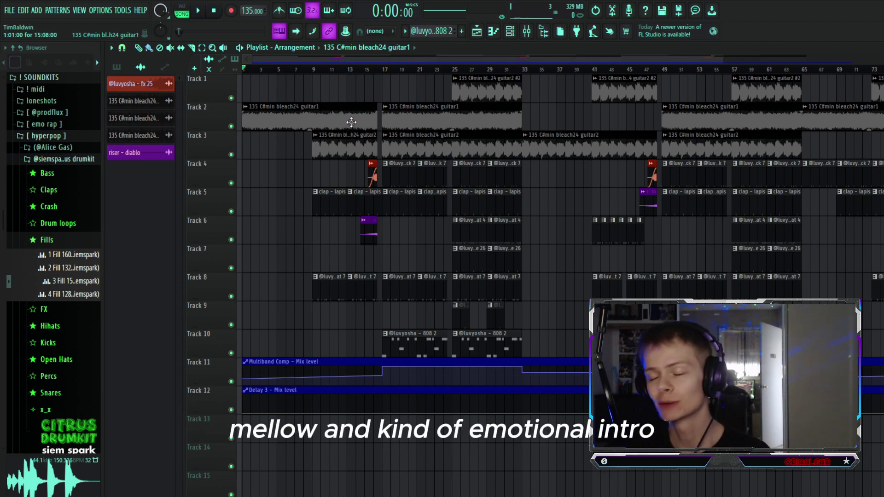
- Add Gross Beat to effect slot 8 of the mixer track used by the guitar1 clip
double_click(341, 122)
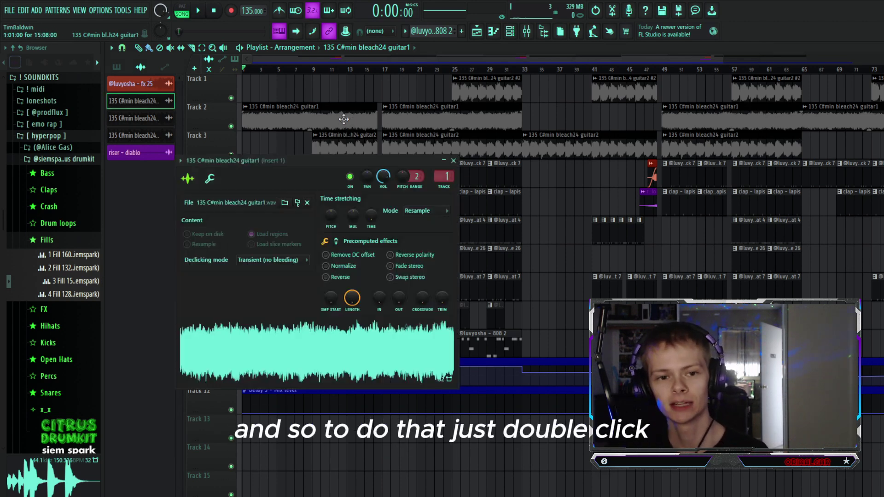
double_click(446, 176)
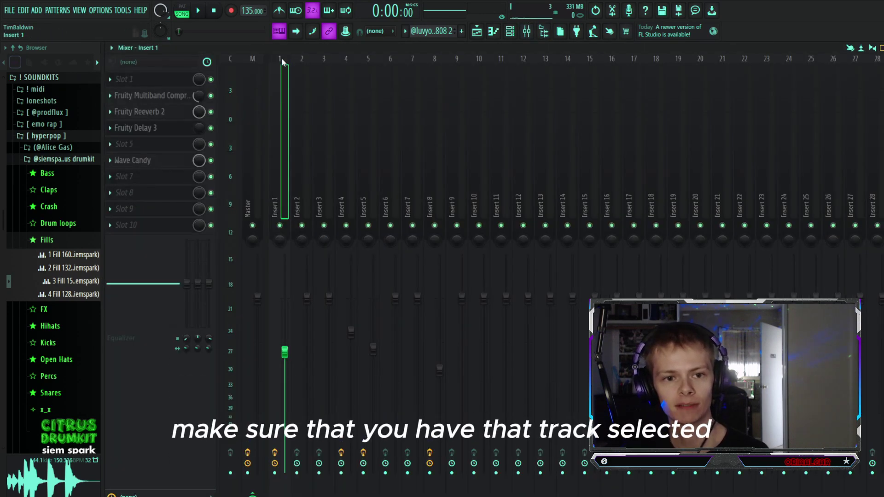
left_click(115, 197)
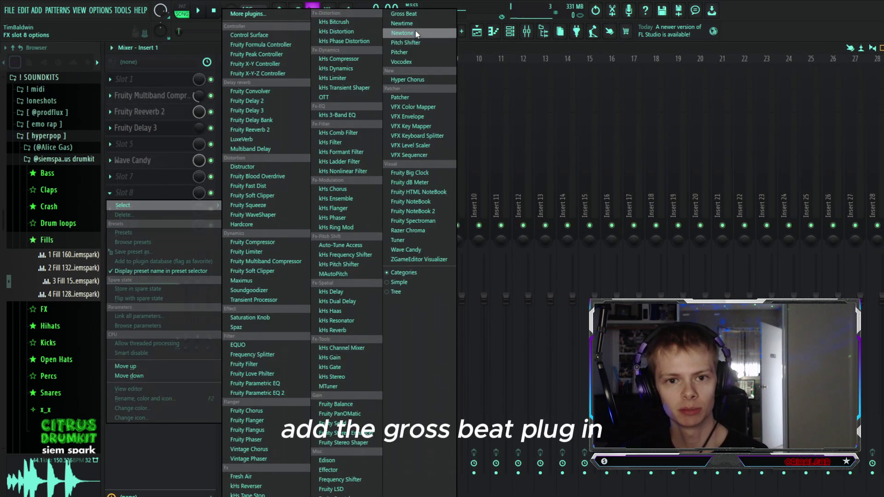
left_click(404, 14)
- Load the Momentary preset in Gross Beat, select the 1/2 Speed time slot and close the plugin
left_click(510, 134)
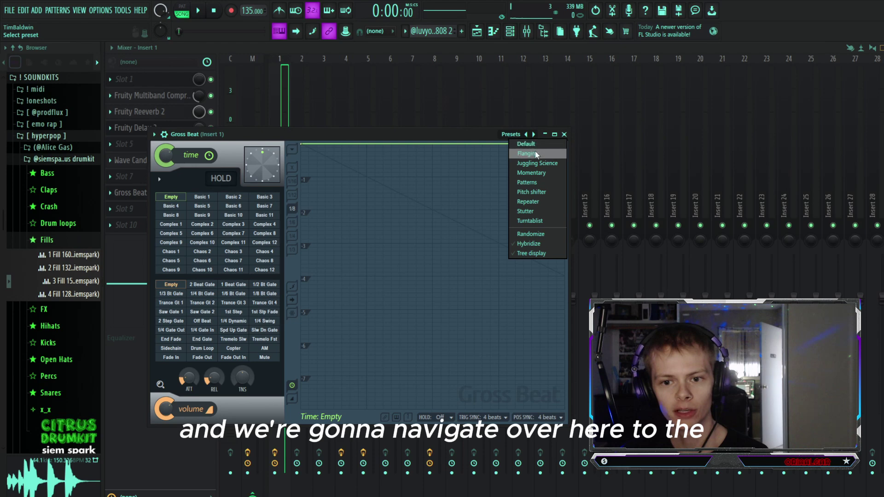
left_click(546, 174)
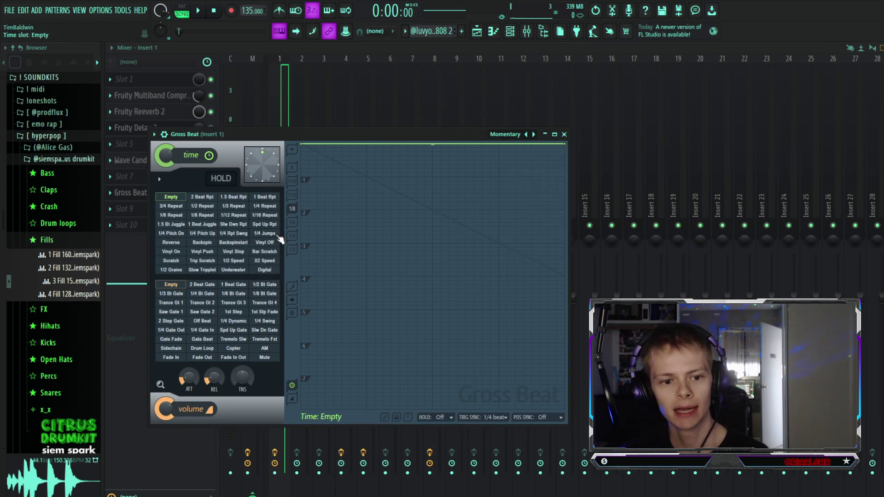
left_click(234, 261)
key("Escape")
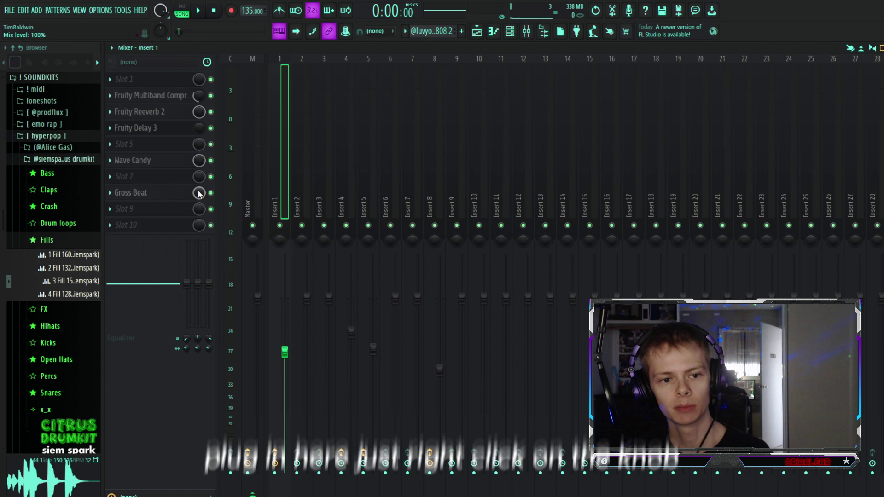
- Create an automation clip for the Gross Beat mix level and make its playlist track much taller
right_click(200, 193)
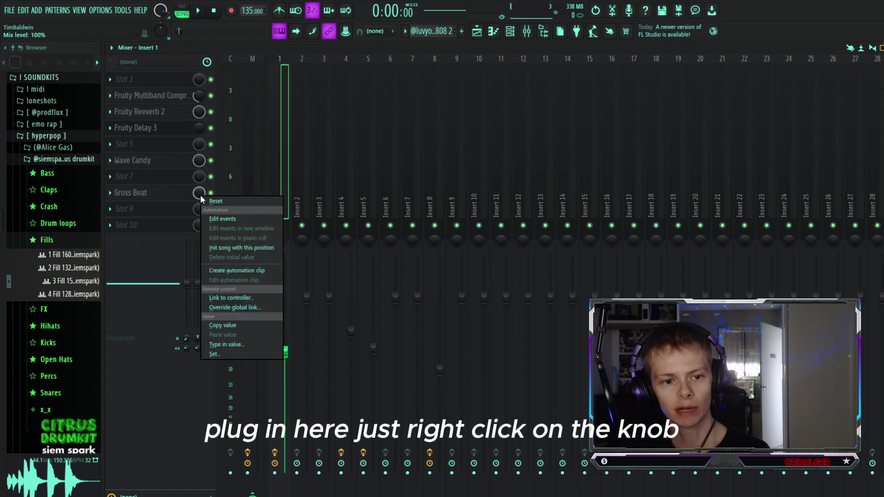
left_click(233, 271)
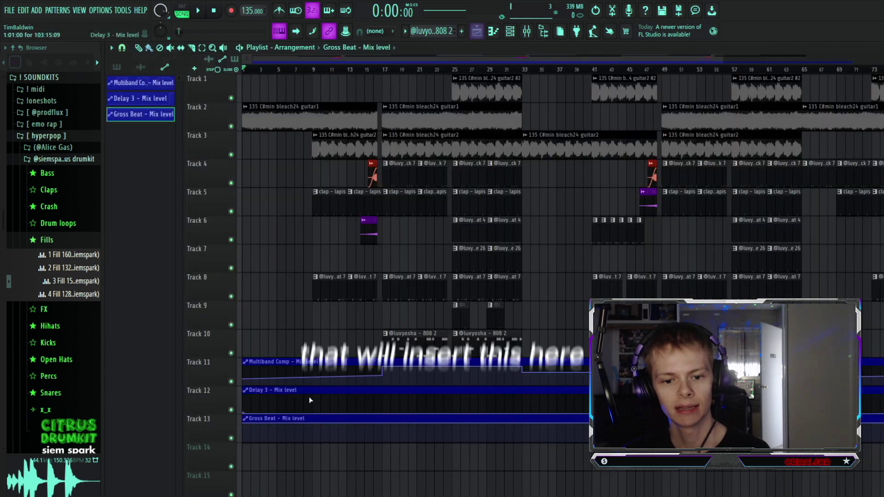
scroll(369, 420, "down", 4)
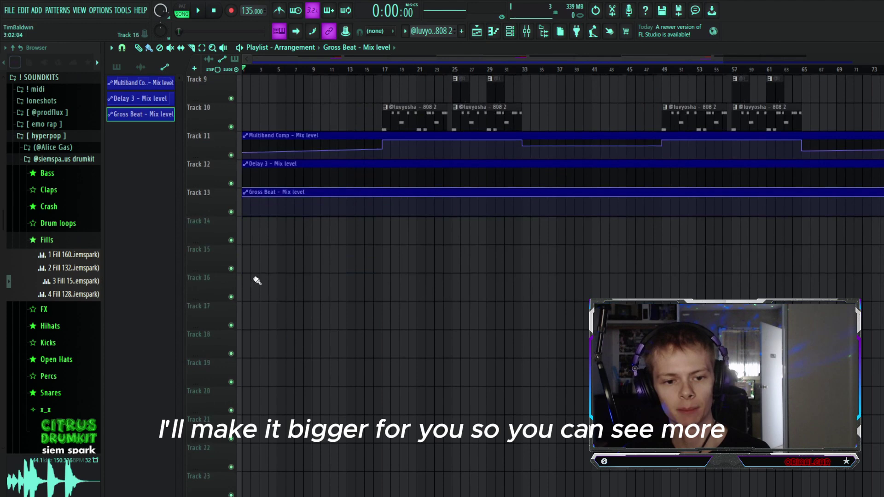
left_click_drag(215, 215, 143, 383)
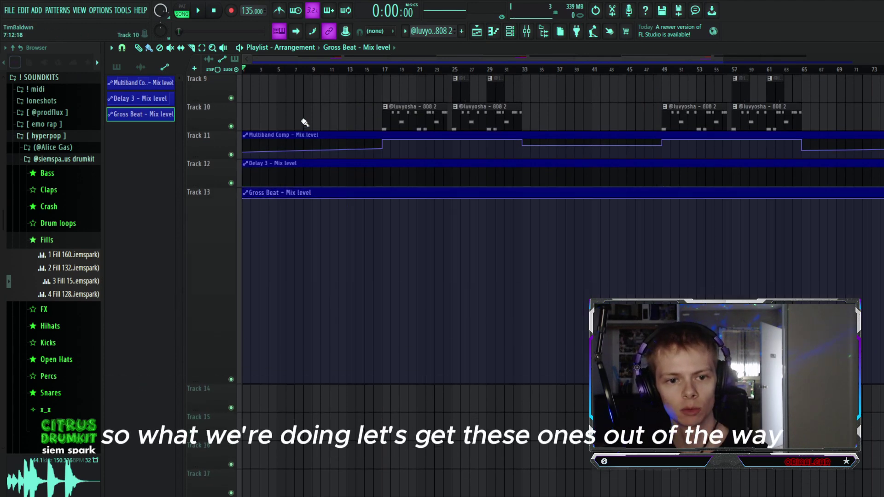
- Move the Multiband Comp and Delay 3 automation clips together down to Tracks 20 and 21
left_click_drag(304, 122, 342, 161)
key("shift+Down")
key("shift+Down")
key("shift+Down")
key("shift+Down")
key("shift+Down")
key("shift+Down")
key("shift+Down")
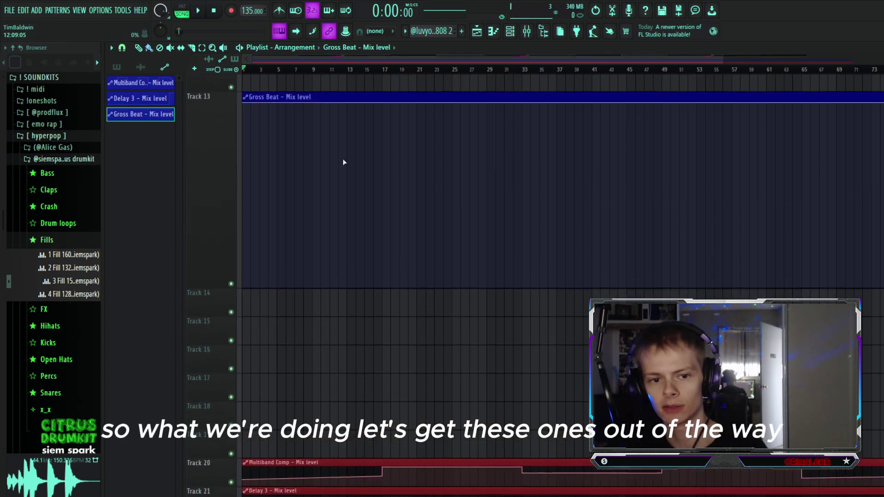
- Move the intro's guitar1 and guitar2 clips down to Tracks 11 and 12, just above the Gross Beat automation
scroll(275, 191, "up", 6)
left_click_drag(289, 92, 341, 150)
key("shift+Down")
key("shift+Down")
key("shift+Down")
key("shift+Down")
key("shift+Down")
key("shift+Down")
key("shift+Down")
key("shift+Down")
key("shift+Down")
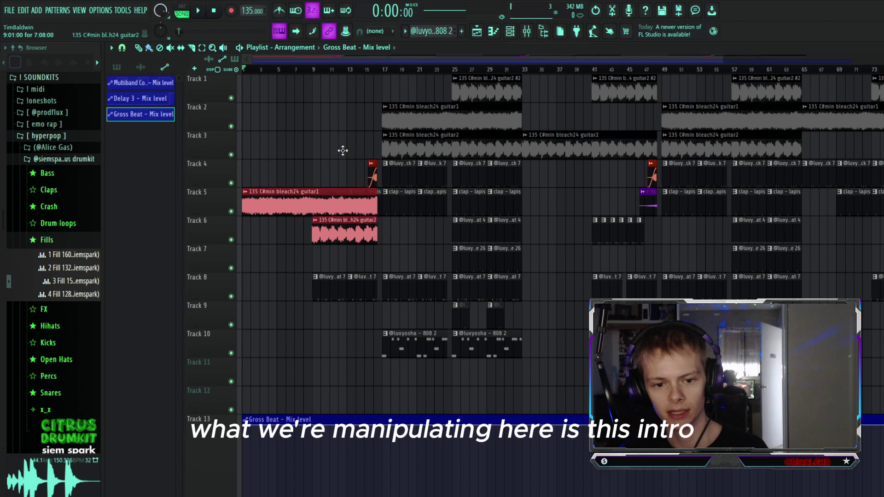
- Shape the Gross Beat automation to stay full through the intro and cut to zero at bar 17, then shorten its track
scroll(238, 234, "down", 5)
right_click(382, 293)
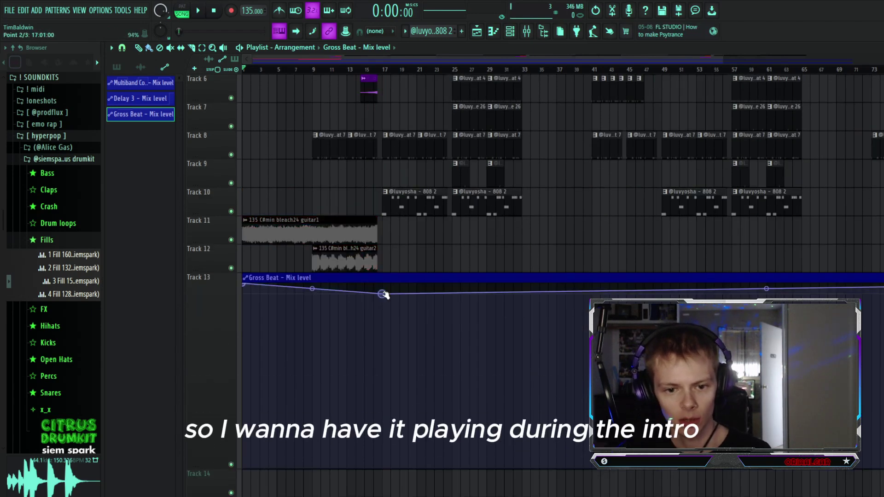
left_click_drag(382, 293, 384, 474)
left_click(121, 48)
left_click(137, 200)
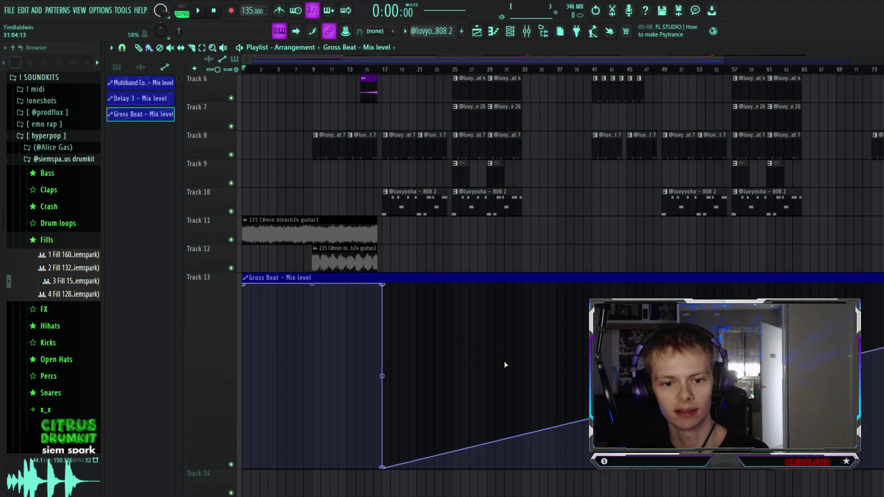
left_click_drag(217, 469, 217, 333)
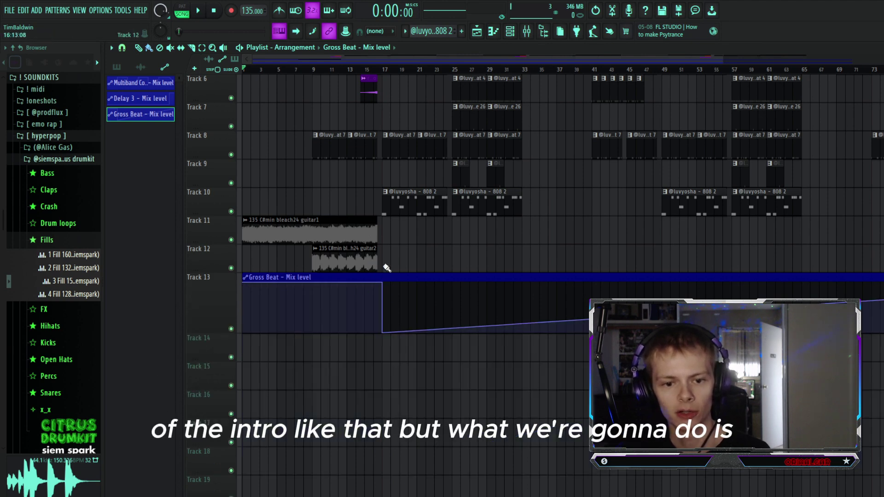
- Dip the Gross Beat automation to about half at bar 13 and curve the segments on both sides of that point
scroll(387, 268, "up", 3)
left_click(261, 70)
left_click_drag(346, 92, 388, 90)
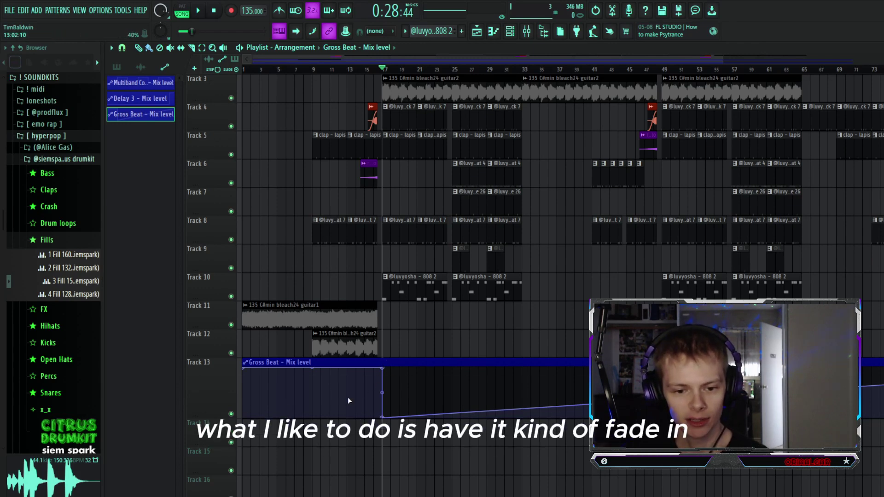
left_click_drag(346, 389, 347, 393)
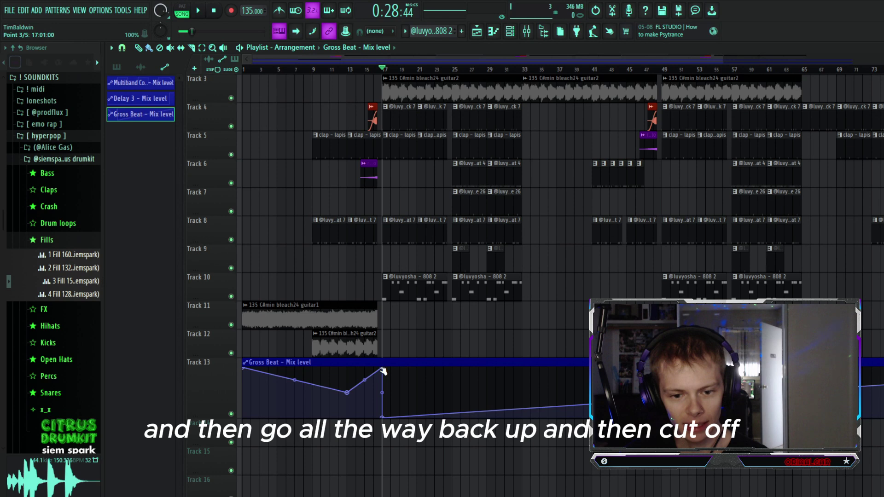
left_click_drag(366, 377, 366, 387)
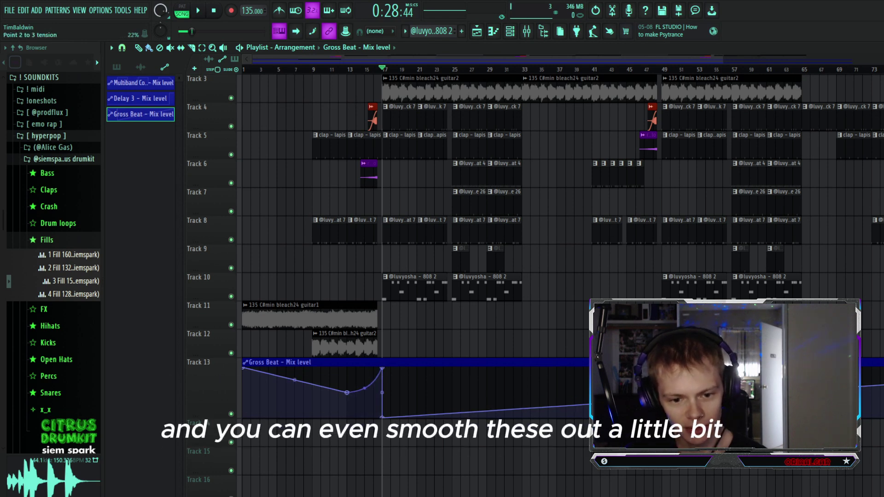
left_click_drag(294, 379, 294, 373)
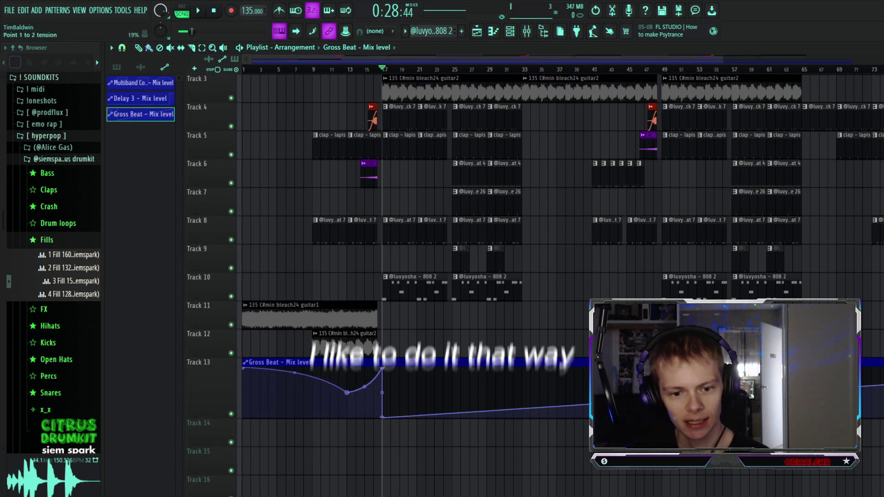
left_click_drag(223, 416, 236, 389)
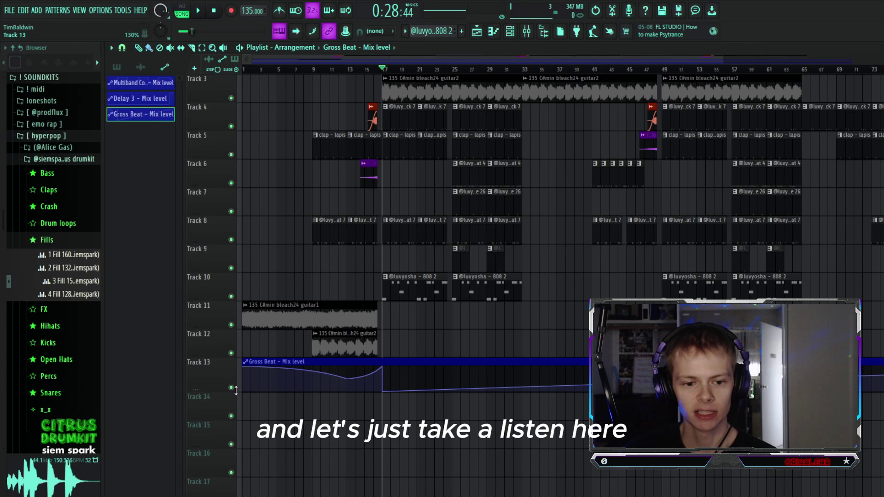
- Play the arrangement from the start past bar 17 to hear the automated half-speed intro
scroll(322, 292, "up", 2)
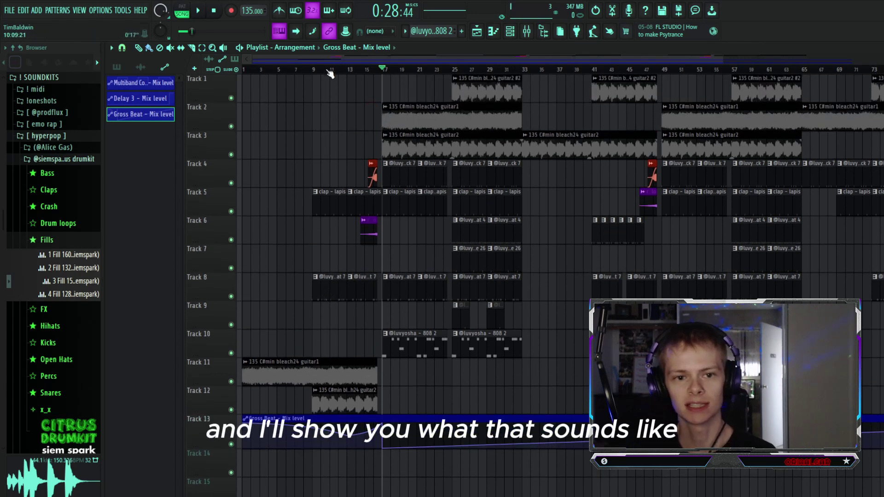
left_click_drag(326, 70, 242, 70)
key("space")
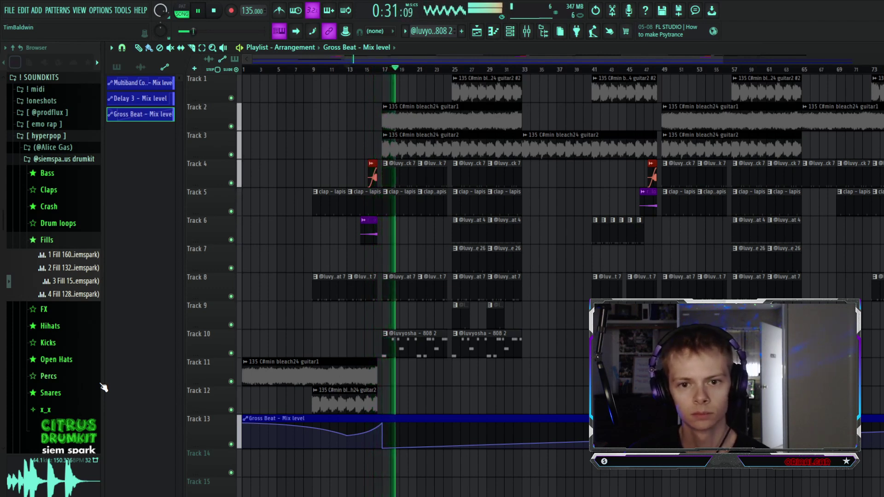
key("space")
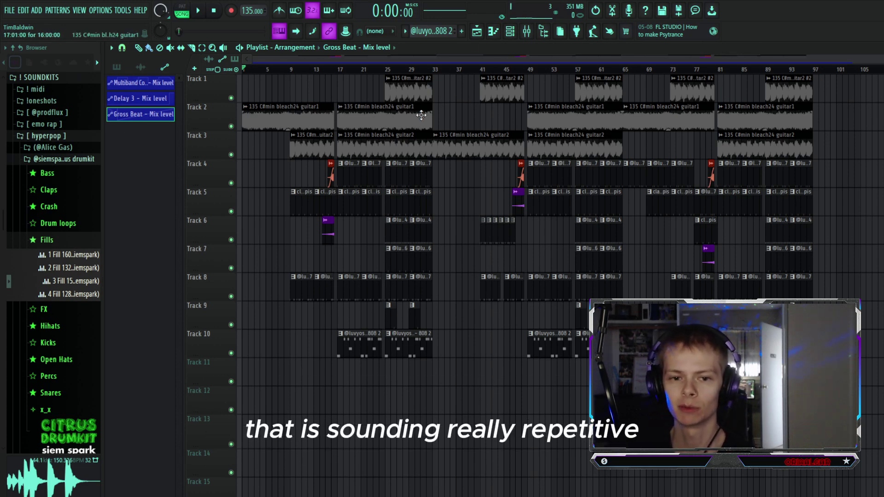
- In Gross Beat on the guitar1 clip's mixer track, load the Patterns preset and select the Basic 10 time slot
double_click(303, 119)
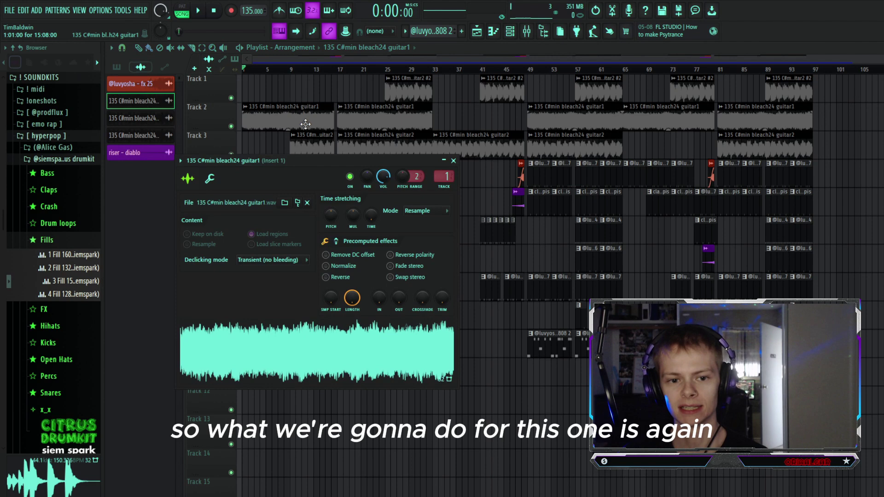
left_click(527, 32)
key("super")
left_click(279, 67)
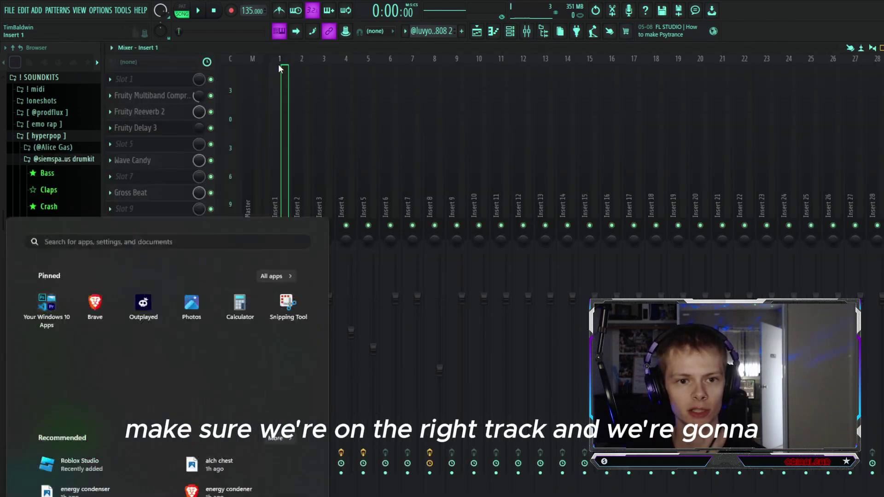
left_click(130, 195)
left_click_drag(372, 135, 413, 146)
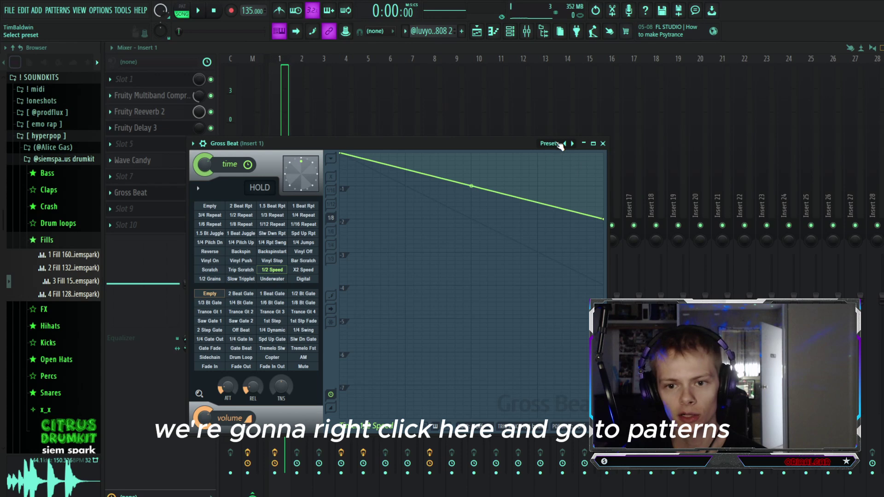
left_click(550, 143)
left_click(592, 187)
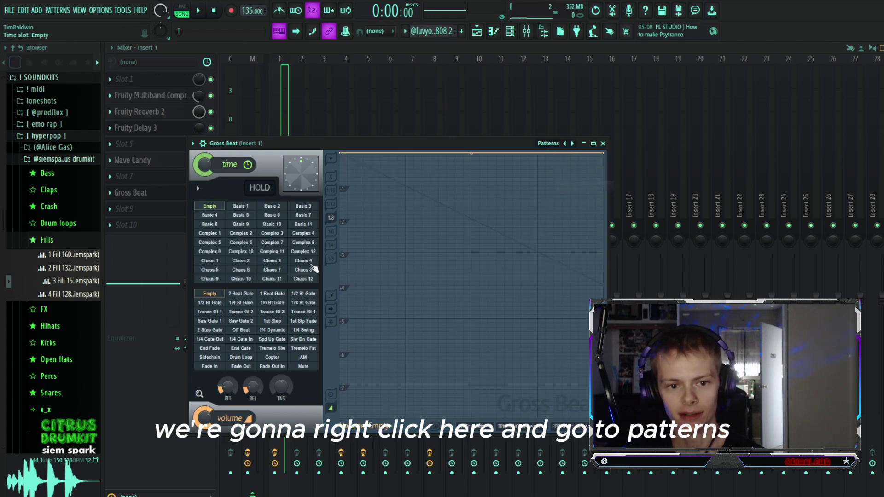
left_click(254, 227)
left_click(272, 224)
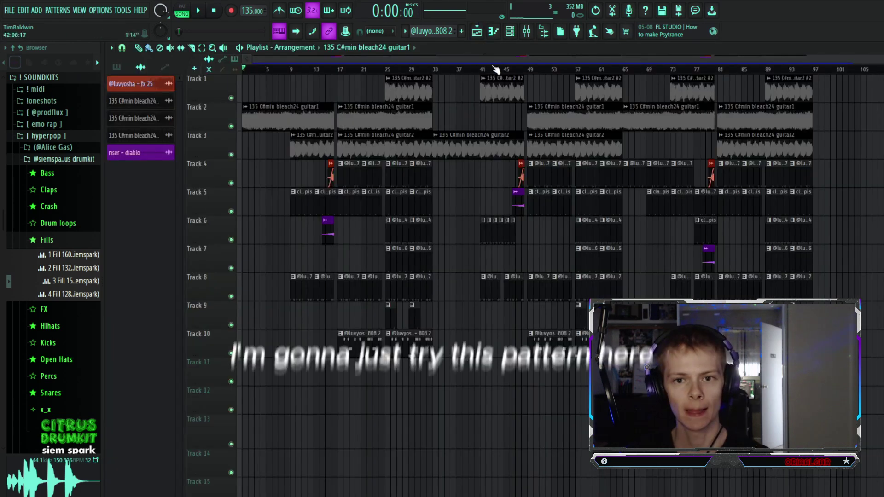
left_click(530, 34)
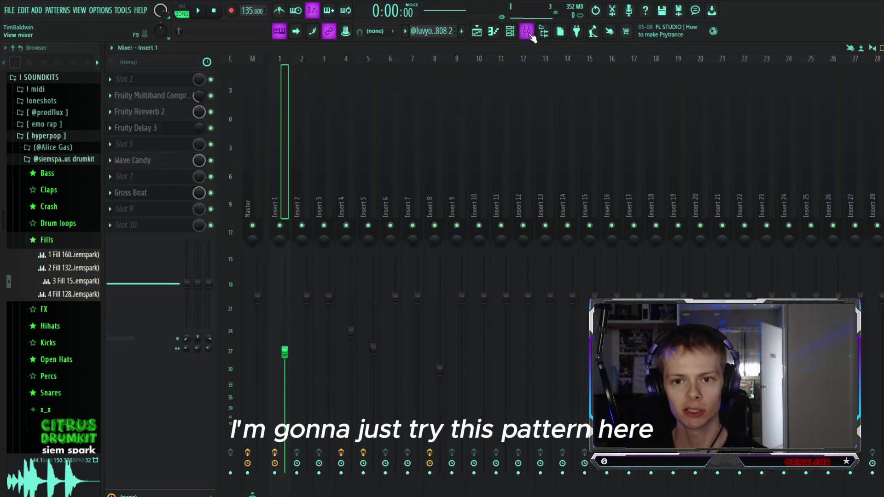
- Play the start of the arrangement without and with the Gross Beat pattern to compare the guitar melody
left_click(479, 32)
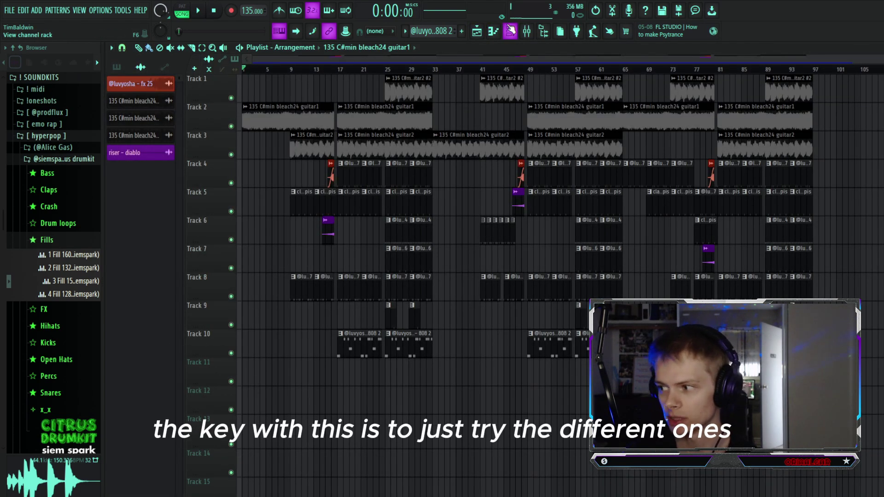
left_click(530, 36)
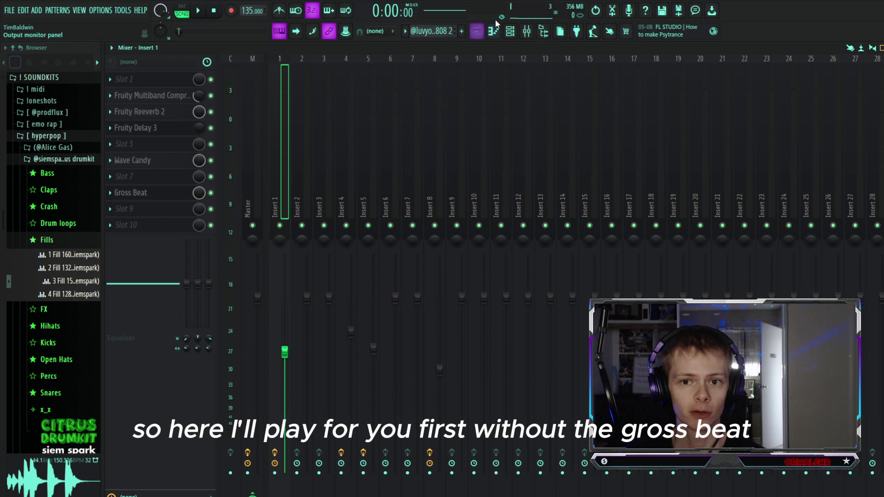
left_click(476, 30)
key("space")
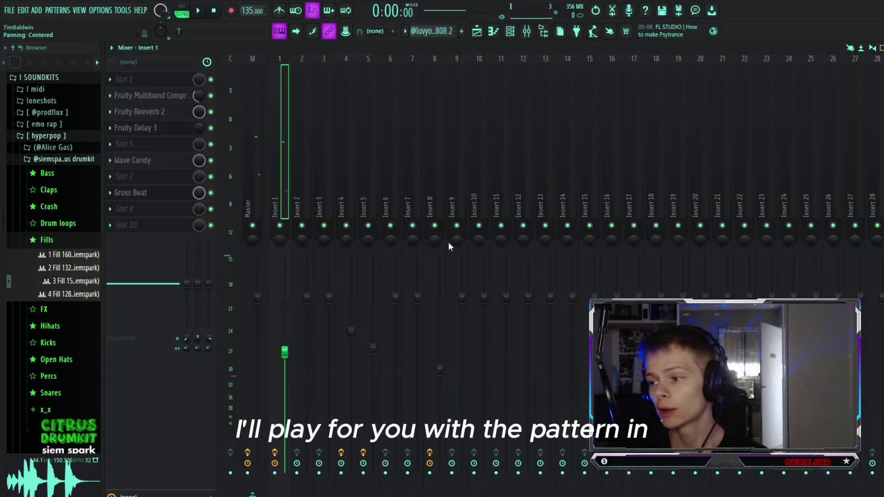
left_click(478, 30)
key("space")
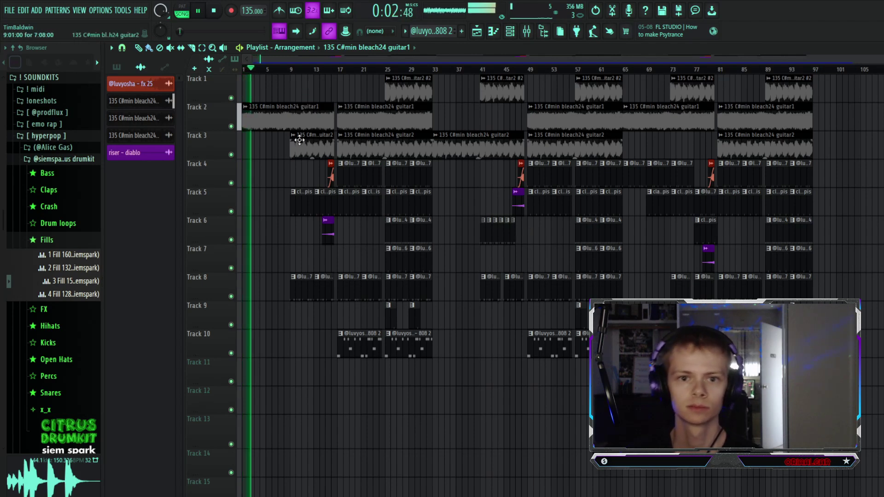
key("space")
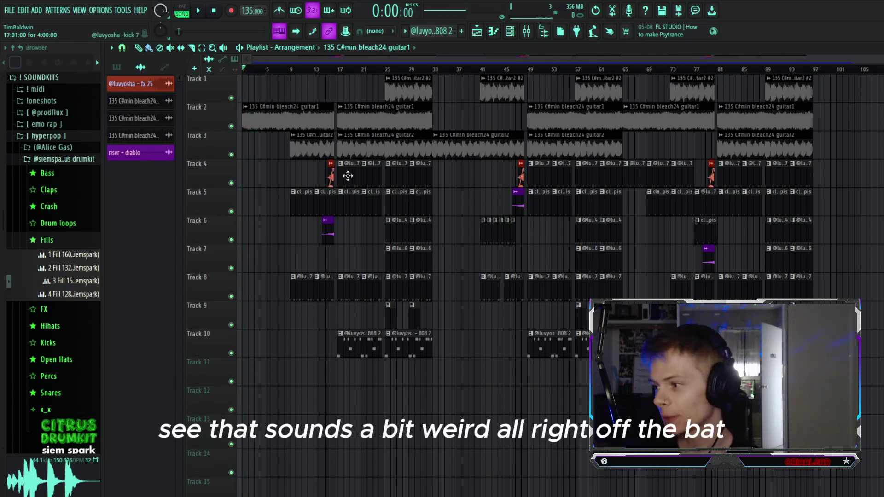
- Try the opening guitar1 clip at about bar 57 on Track 2 and put it back at bar 1
right_click(295, 121)
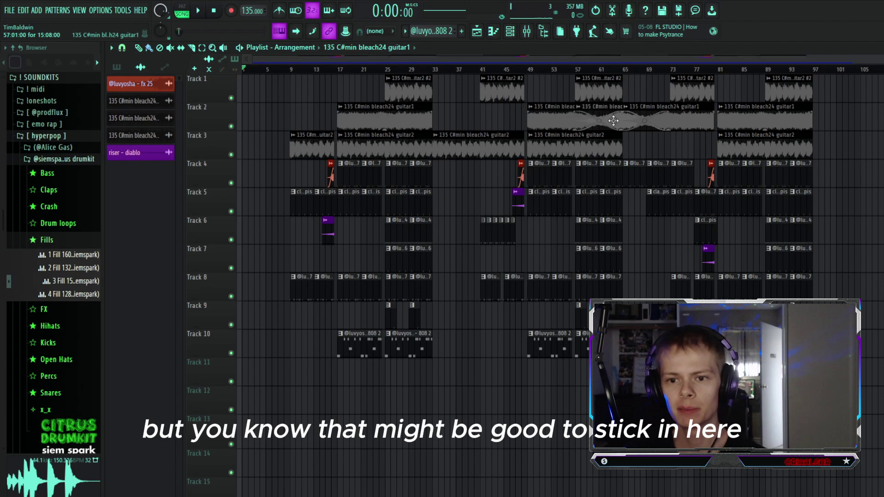
left_click_drag(651, 125, 225, 137, "shift")
- In Gross Beat on the guitar1 mixer track, try the Basic 9 time slot, settle on Basic 8 and play from bar 9
left_click(532, 32)
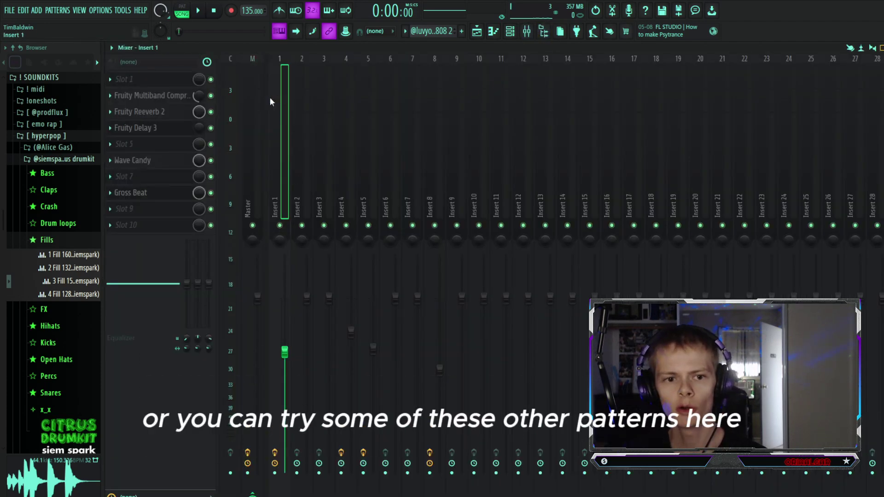
left_click(140, 197)
left_click(240, 225)
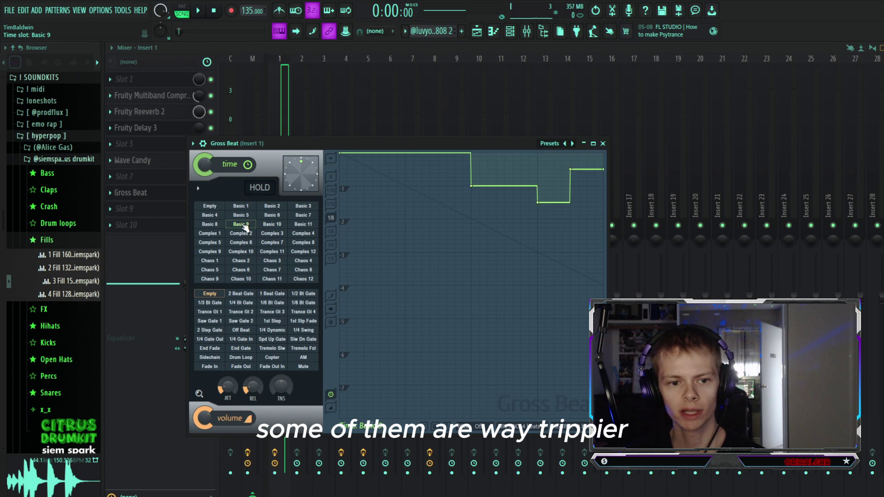
left_click(209, 224)
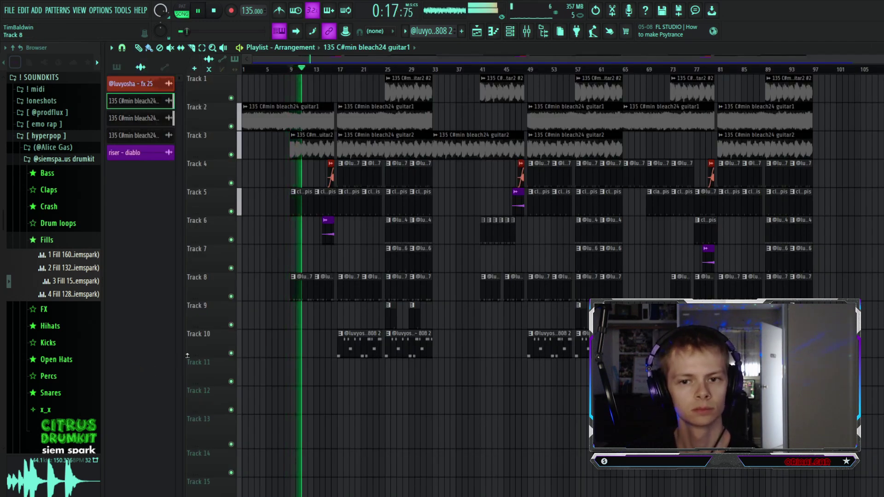
key("space")
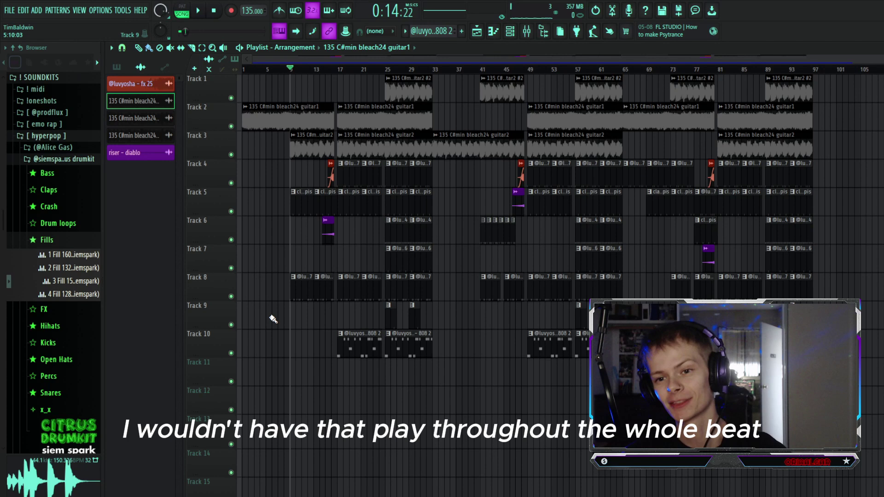
- Select the 808 pattern clip at bar 17 on Track 10 and add Gross Beat to slot 9 of its mixer track
left_click(478, 147)
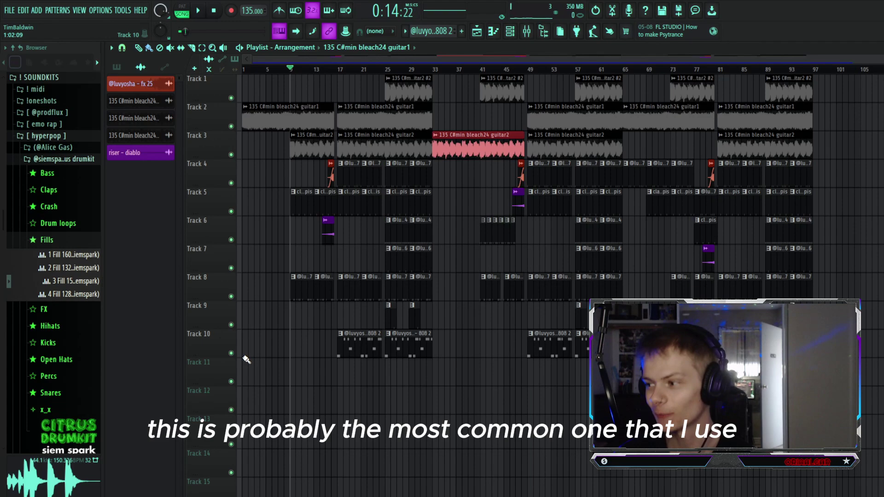
scroll(495, 325, "up", 5)
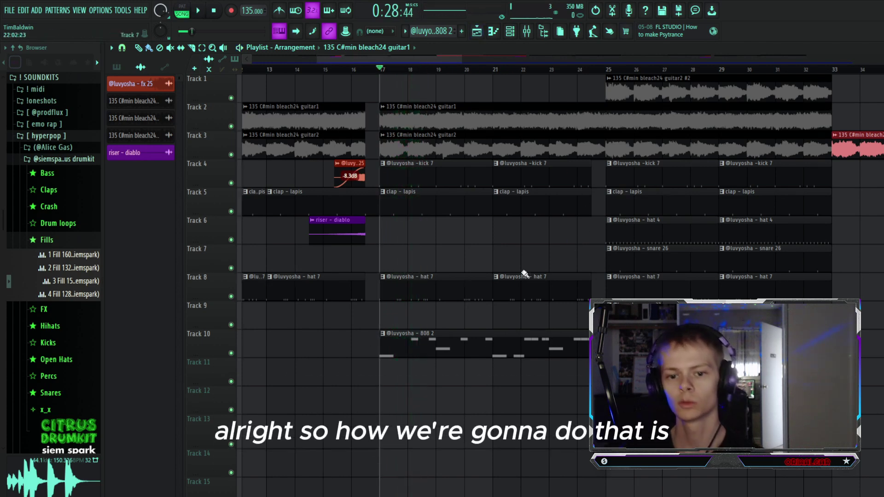
left_click_drag(448, 392, 401, 329)
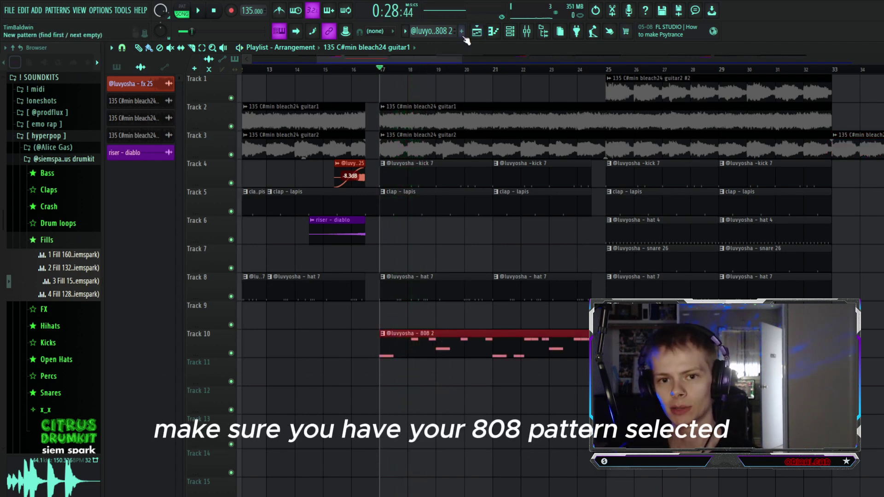
left_click(511, 33)
left_click(528, 32)
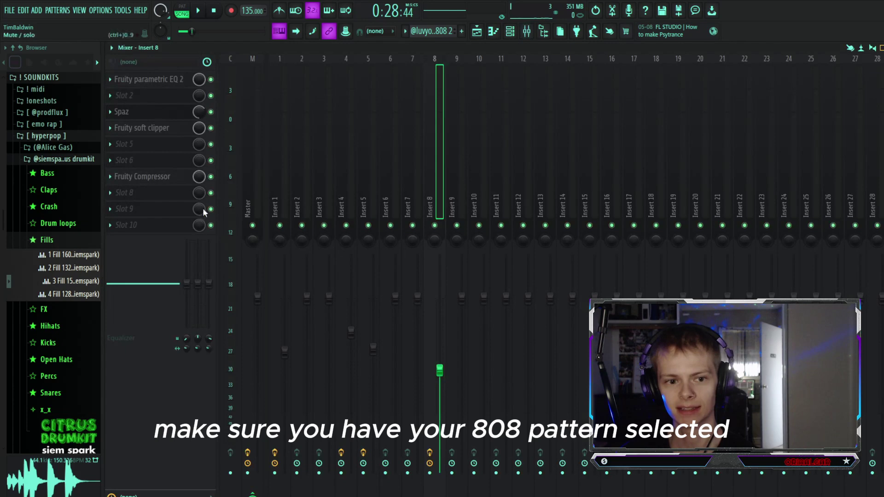
left_click(122, 209)
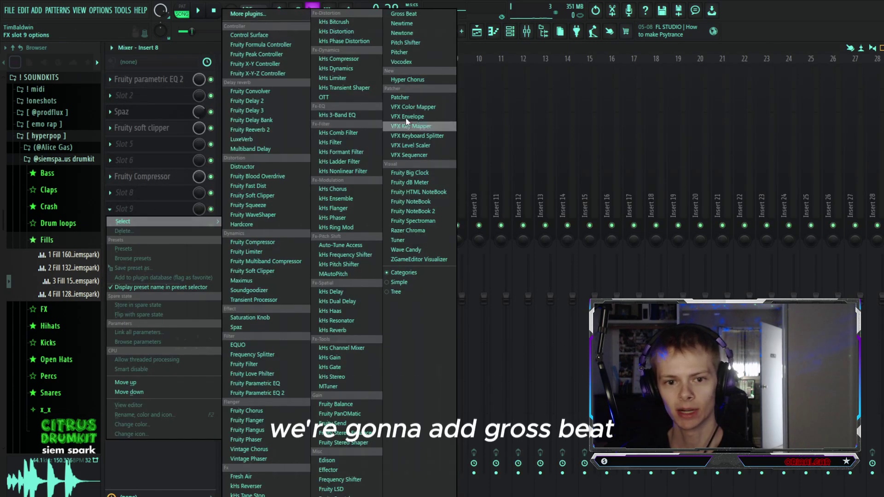
left_click(420, 125)
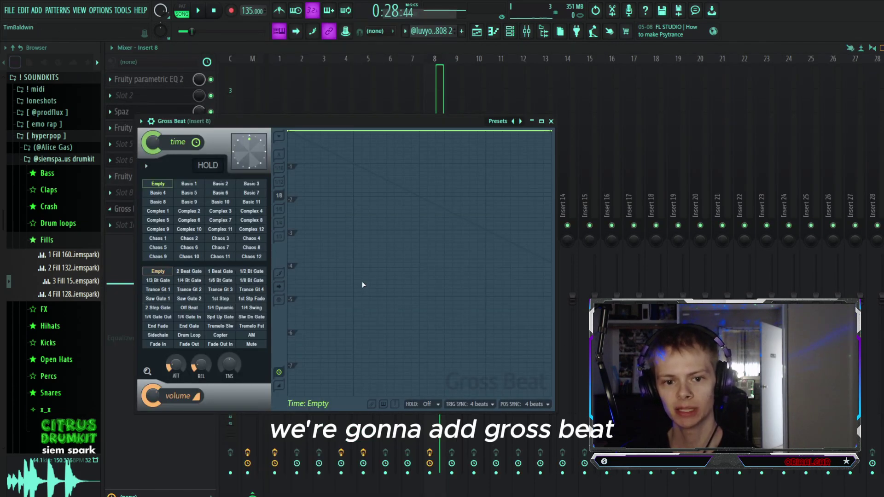
- Choose the 1/2 Bt Gate volume slot, adjust the volume mix and play the 808 section from bar 17
left_click(251, 271)
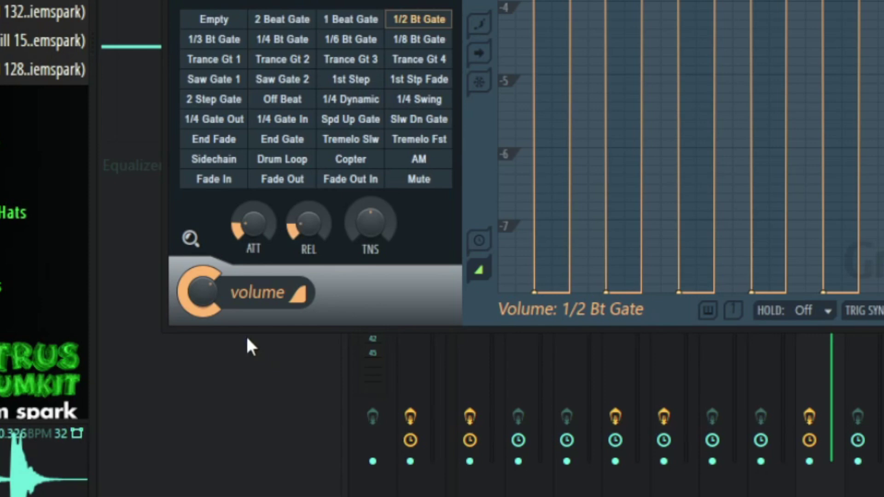
left_click_drag(143, 396, 142, 408)
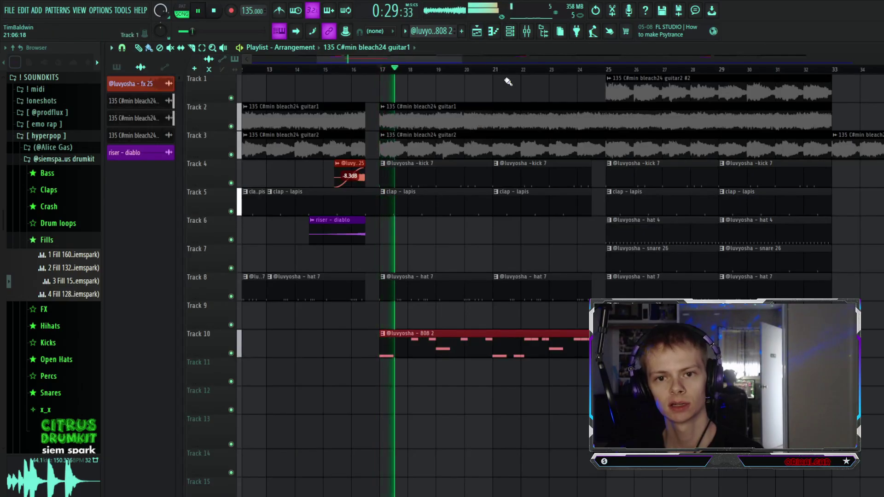
left_click(527, 32)
key("space")
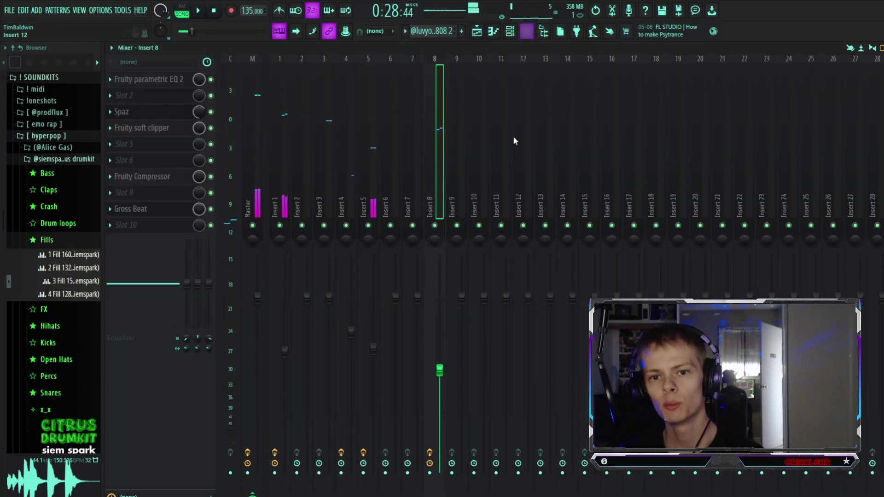
- Review the Gross Beat gate on the 808's mixer track and replay the section from bar 17
left_click(182, 213)
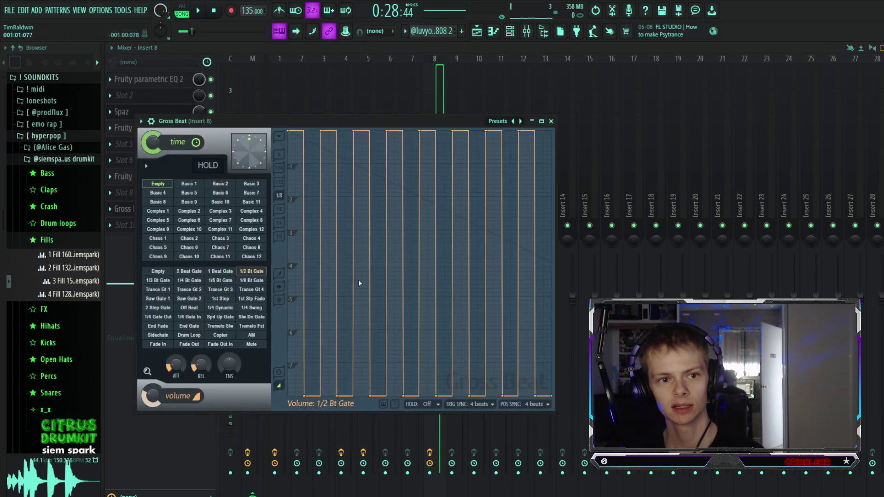
left_click(493, 31)
key("space")
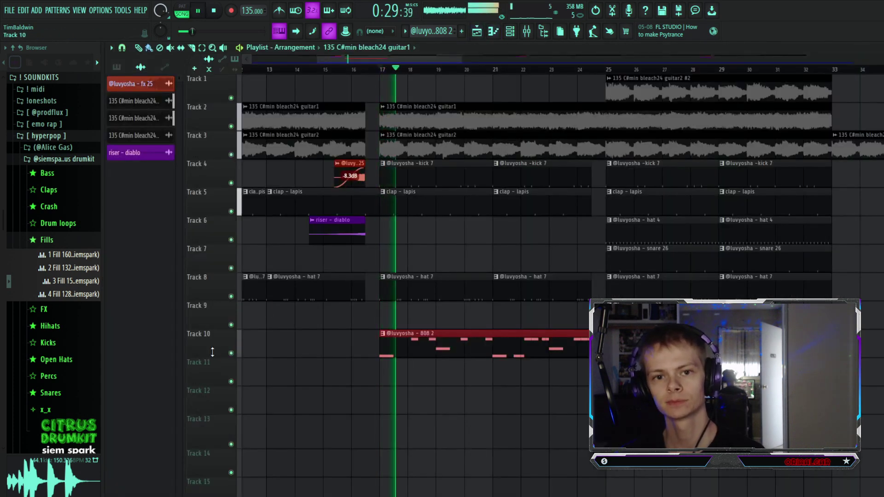
key("space")
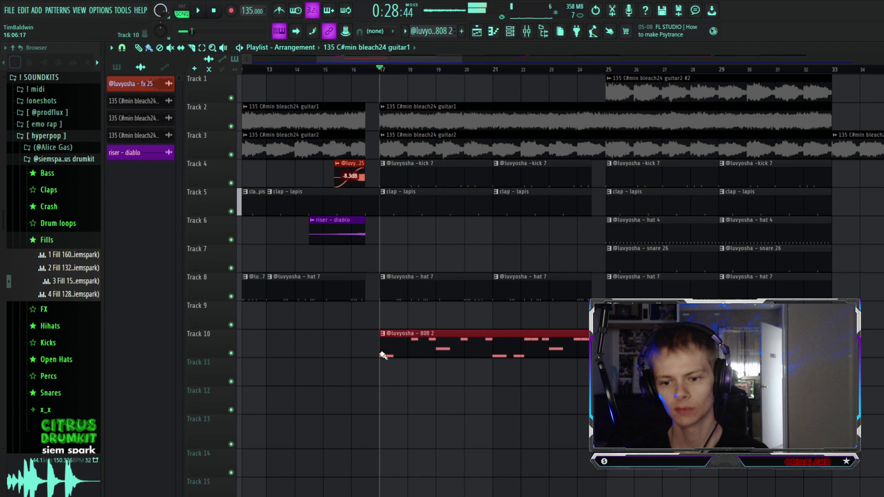
- Switch the 808's Gross Beat to the 1 Beat Gate volume slot and play it from bar 17
left_click(527, 33)
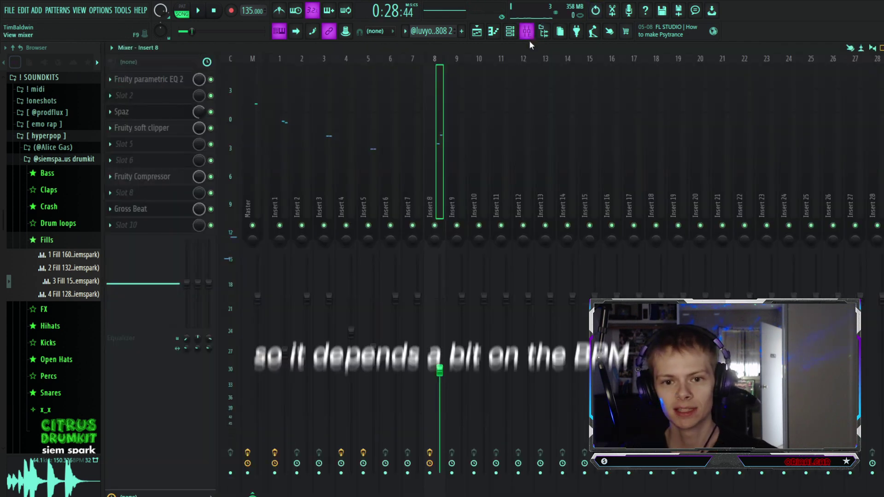
left_click(478, 33)
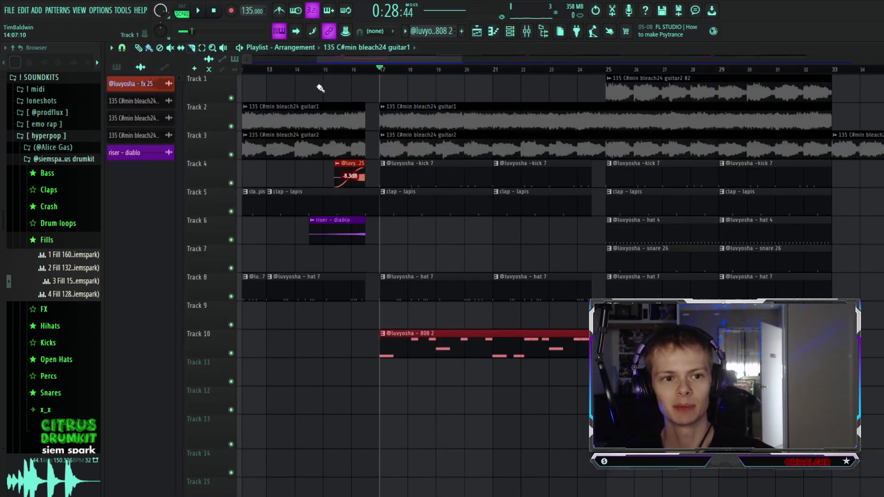
left_click(527, 32)
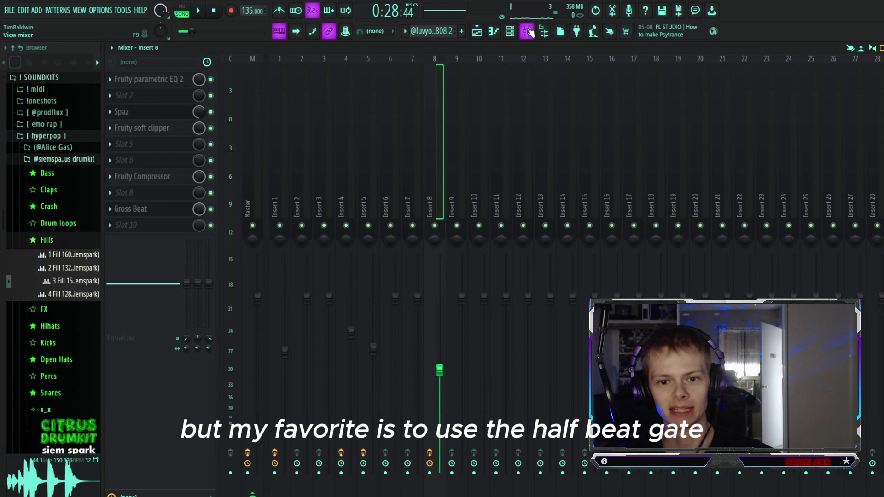
left_click(152, 213)
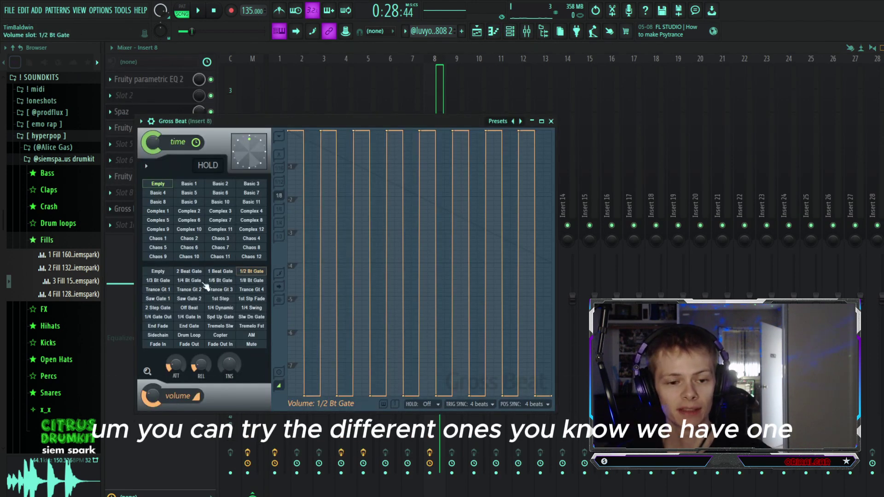
left_click(218, 272)
key("space")
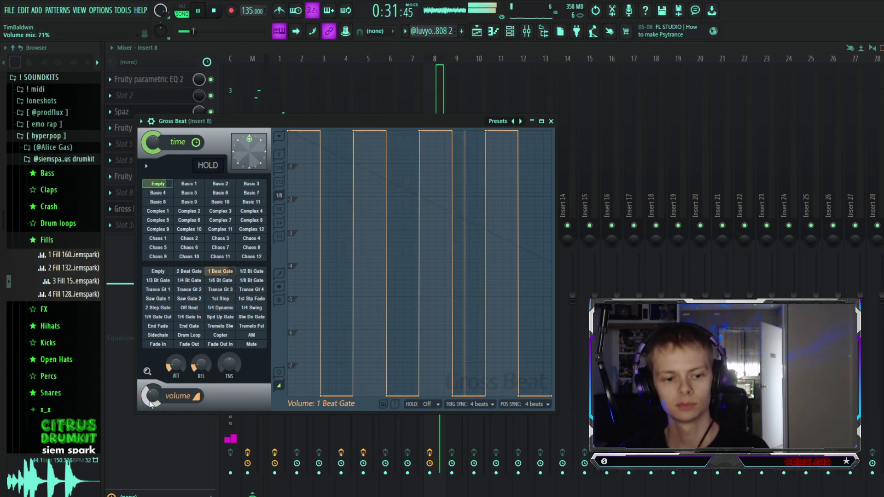
key("space")
- Audition the 1/4 Bt Gate volume slot on the 808, switch to 1/3 Bt Gate and play that too
left_click(189, 281)
key("space")
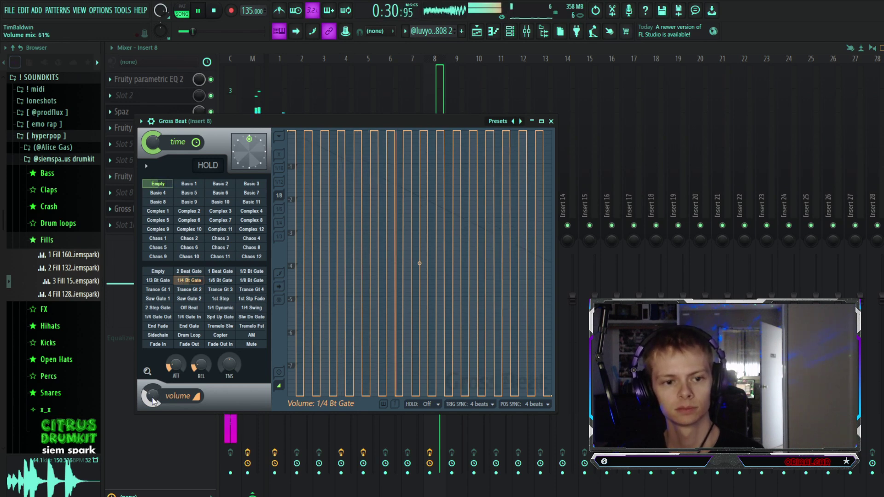
key("space")
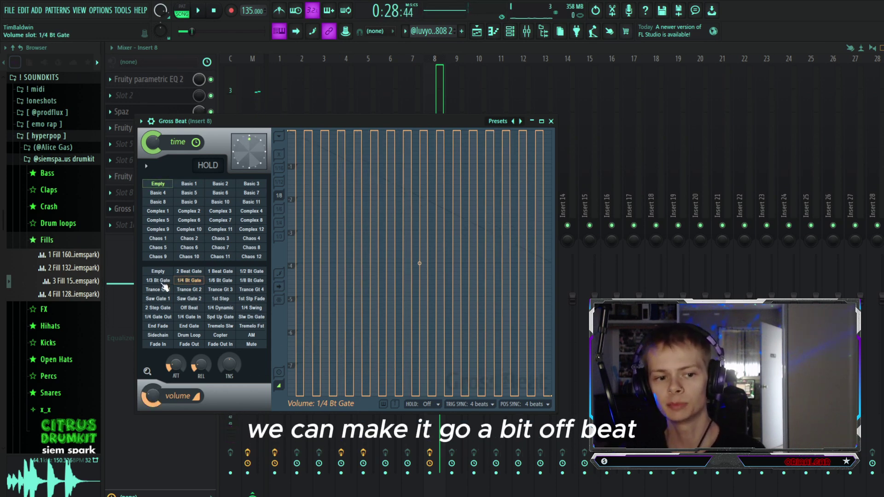
left_click(161, 281)
key("space")
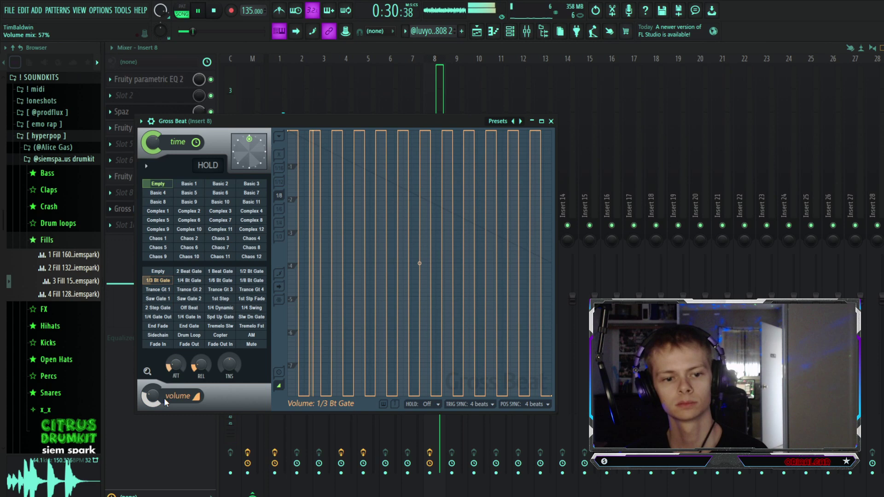
key("space")
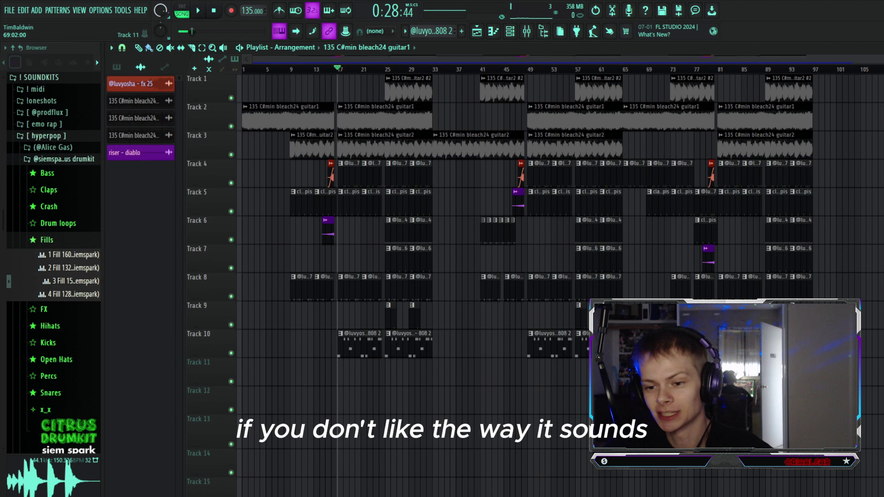
- Add Gross Beat to slot 9 of the Master track and select the Basic 5 time slot after trying Basic 6
key("F9")
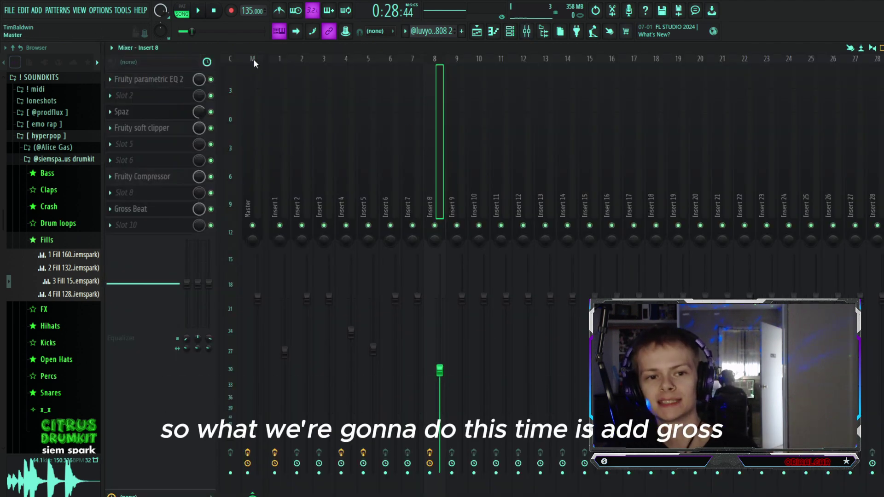
left_click(244, 91)
left_click(167, 209)
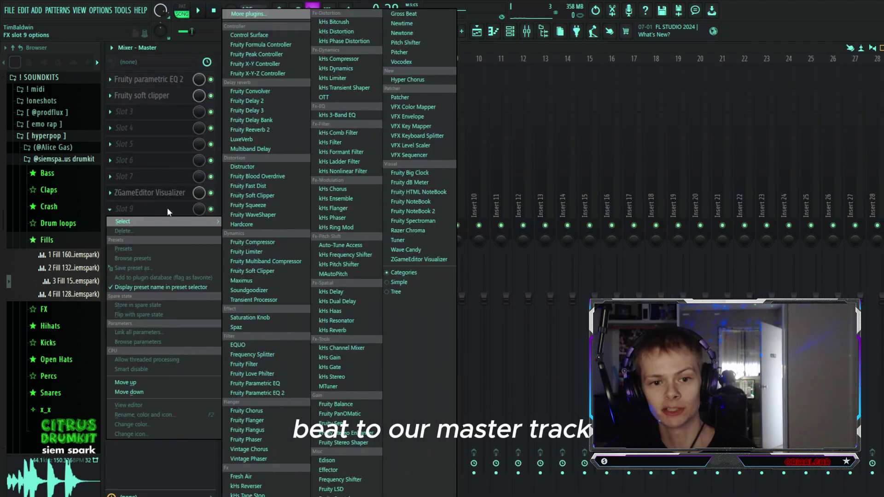
left_click(405, 14)
left_click(220, 193)
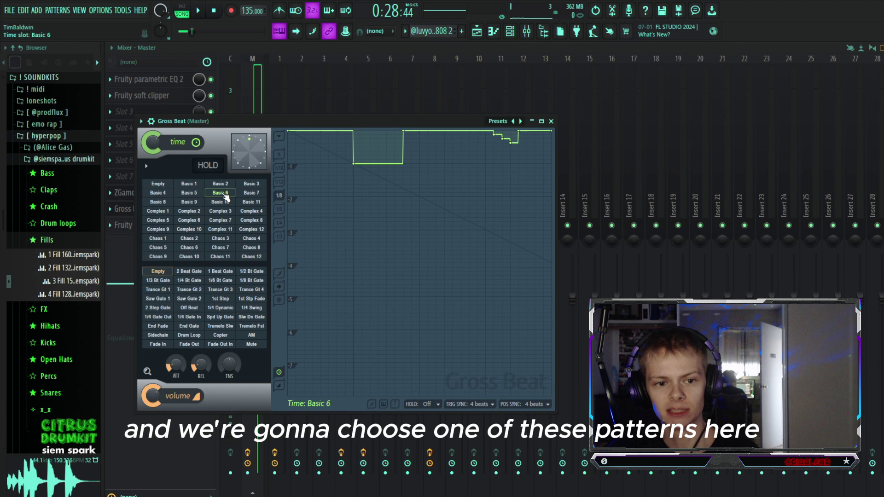
left_click(189, 193)
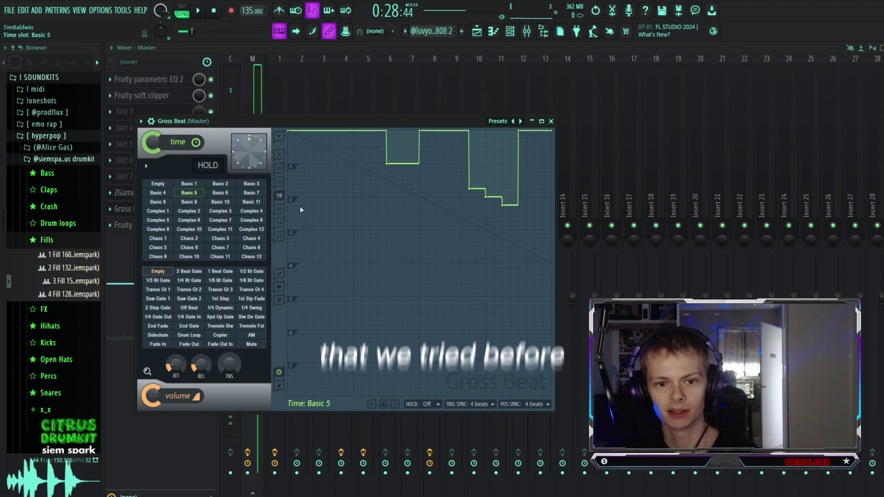
- Create an automation clip for the mix level of the Master track's Gross Beat and find it in the playlist
left_click(480, 32)
left_click(480, 32)
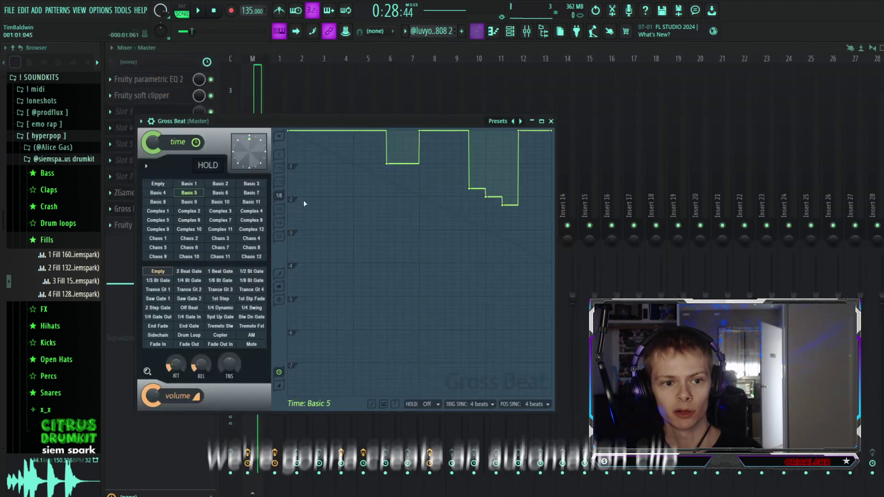
left_click(527, 33)
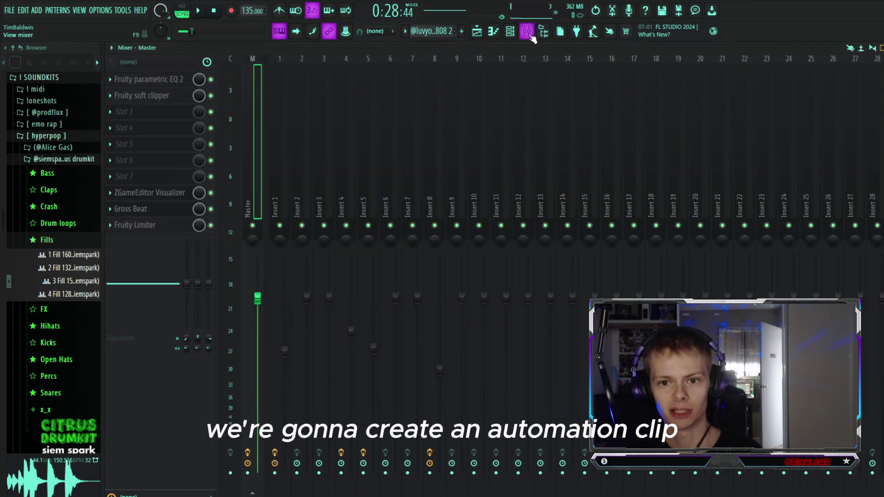
right_click(198, 210)
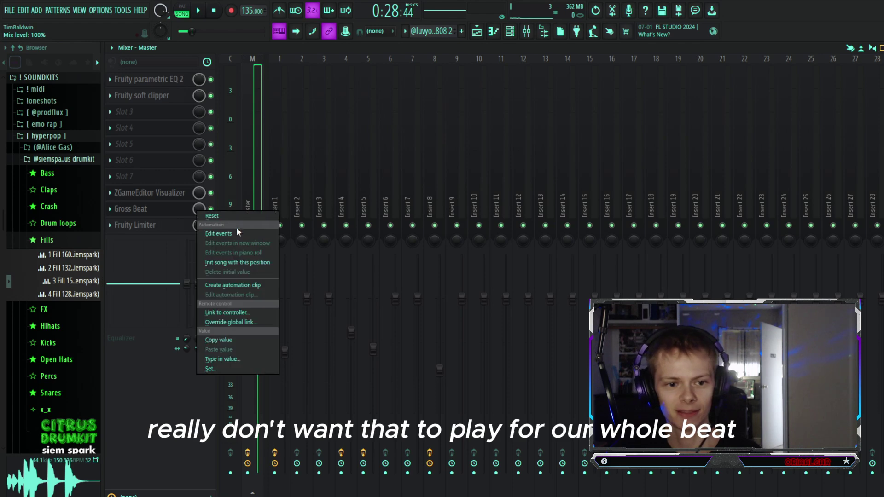
left_click(246, 286)
left_click(477, 31)
left_click_drag(546, 361, 451, 361)
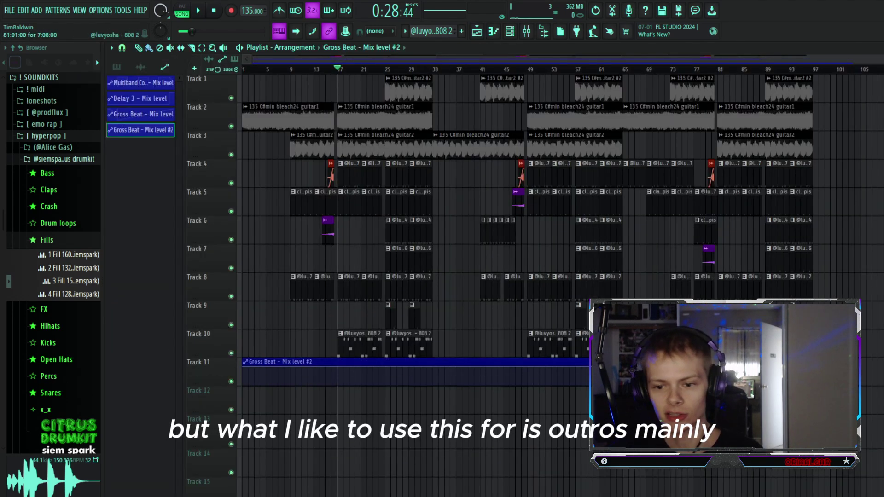
scroll(877, 360, "right", 4)
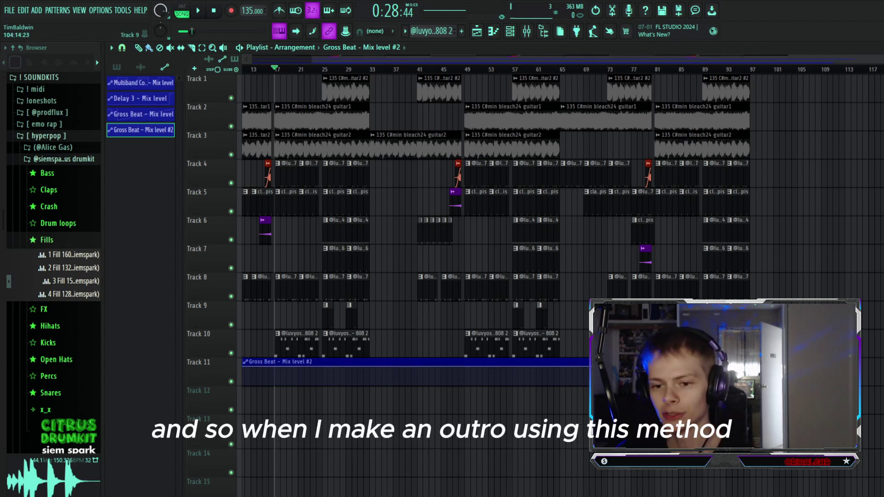
- Select the clips of the final section from bar 81 to bar 97 and duplicate them right after it
key("super")
left_click_drag(799, 341, 663, 116)
key("ctrl+b")
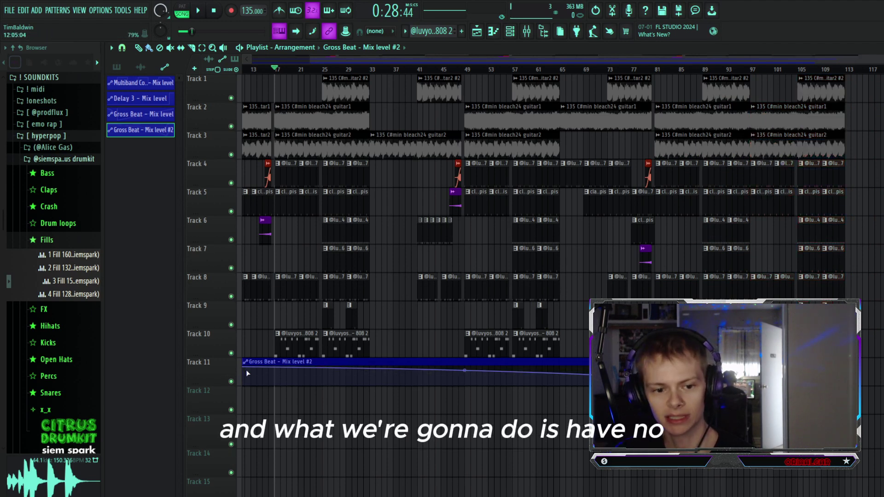
- Drop the first point of the Master Gross Beat mix level automation to 0% at bar 1
left_click_drag(275, 69, 235, 113)
left_click_drag(244, 366, 196, 437)
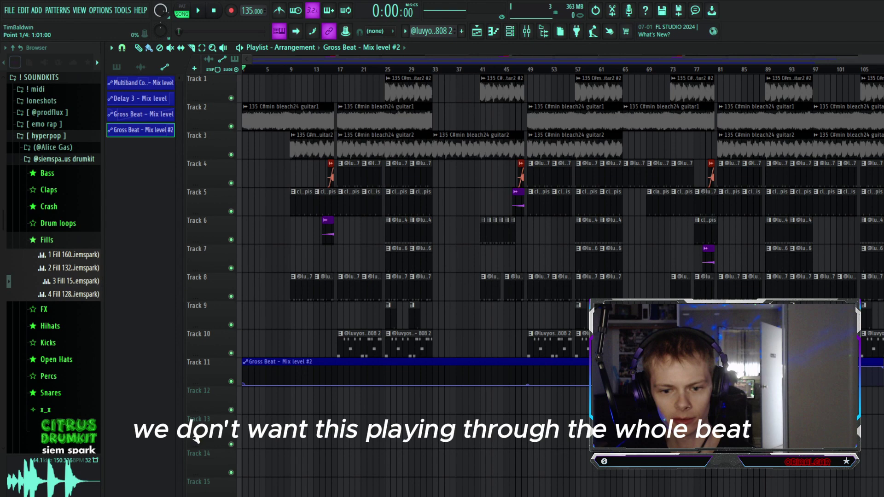
scroll(562, 217, "up", 3)
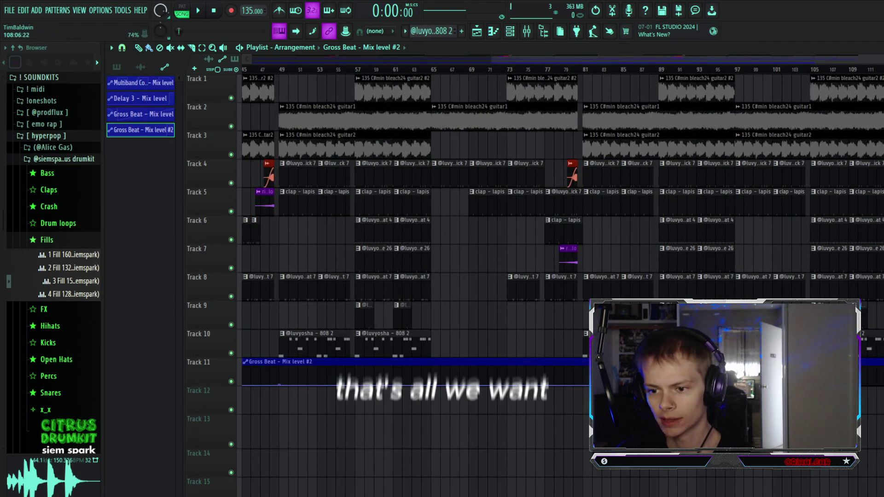
- Create an automation clip for the Master track's volume
left_click(528, 36)
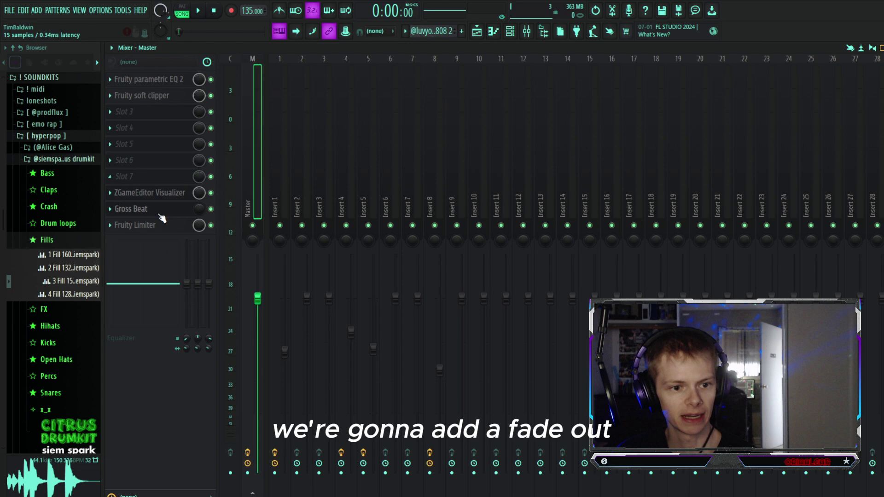
right_click(259, 301)
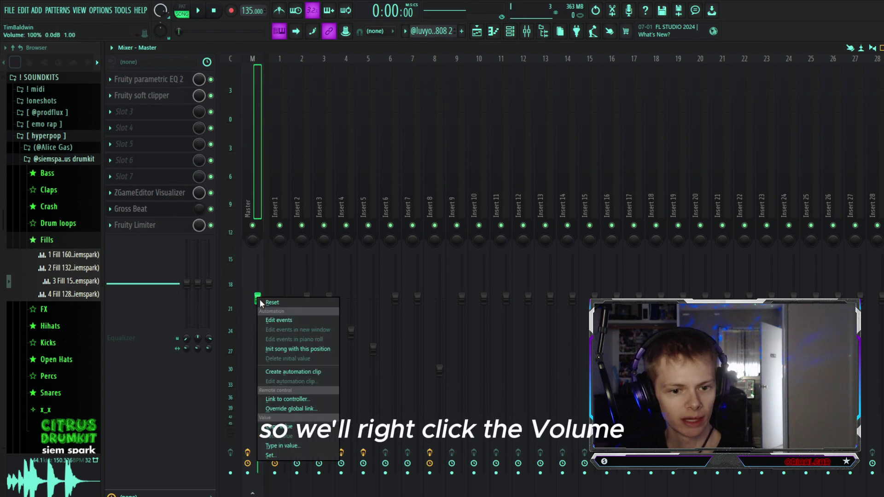
left_click(290, 373)
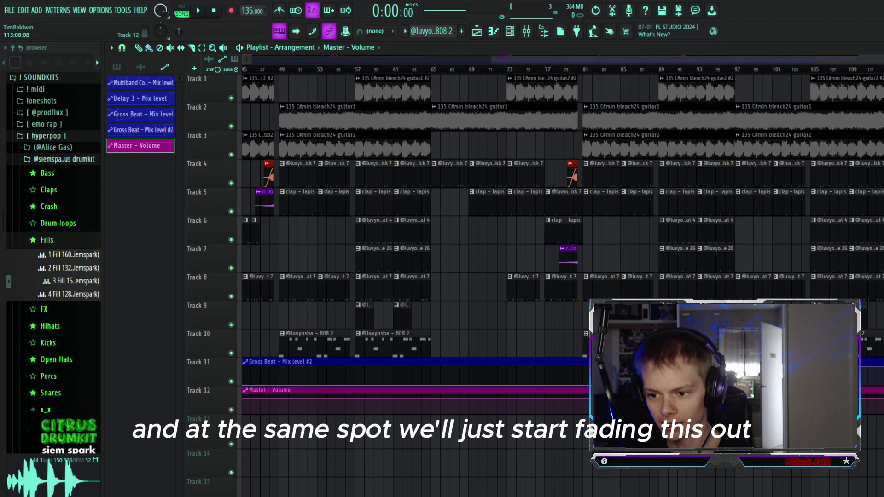
- Place the playhead a few bars before bar 97 and play the transition into the outro
left_click(659, 70)
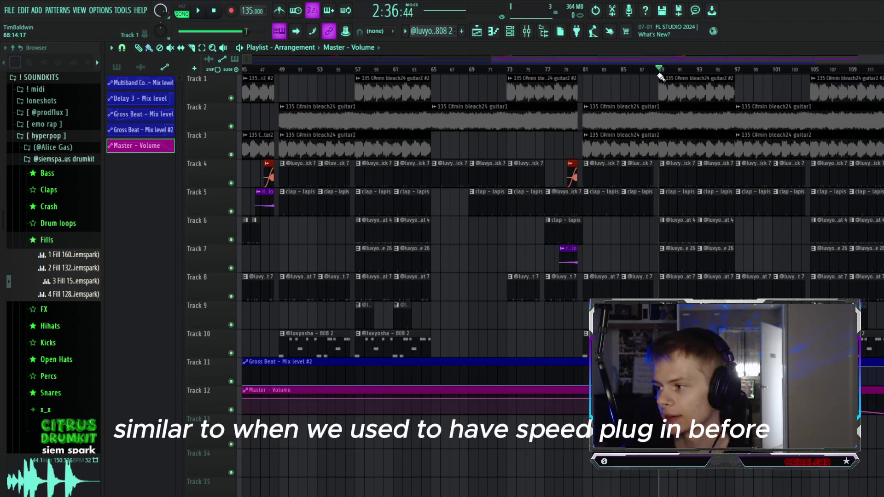
left_click(735, 71)
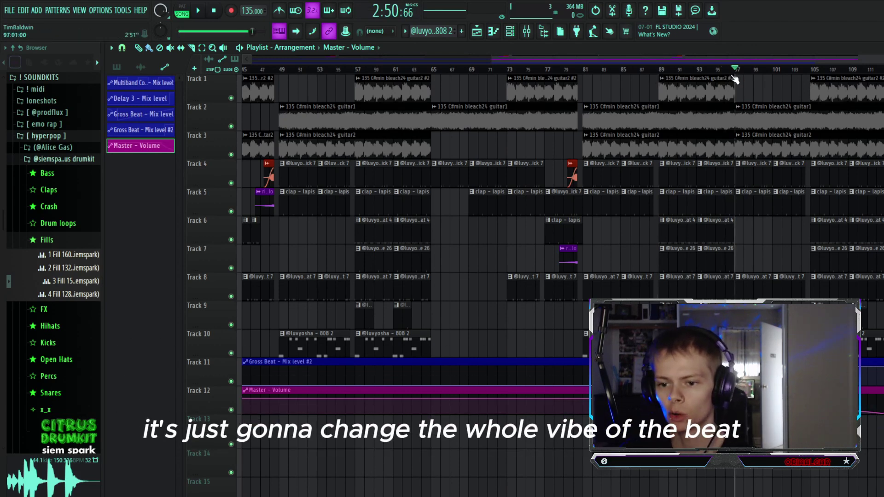
left_click_drag(718, 71, 659, 81)
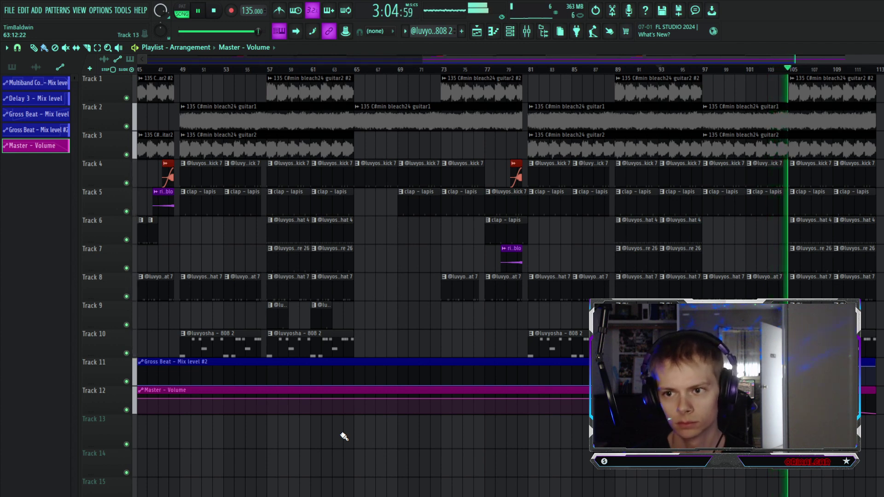
key("space")
- Load the Momentary preset in the Master track's Gross Beat and play the outro with it
left_click(526, 31)
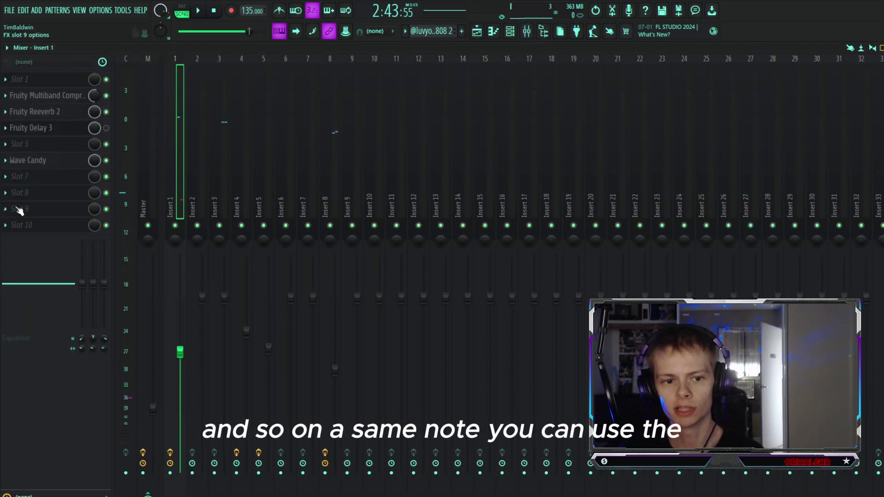
key("alt+F8")
left_click(440, 68)
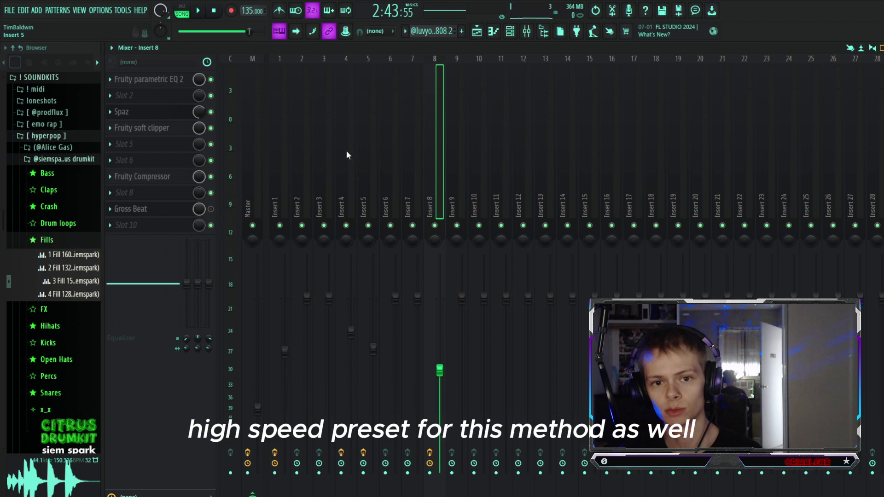
left_click(285, 69)
left_click(261, 62)
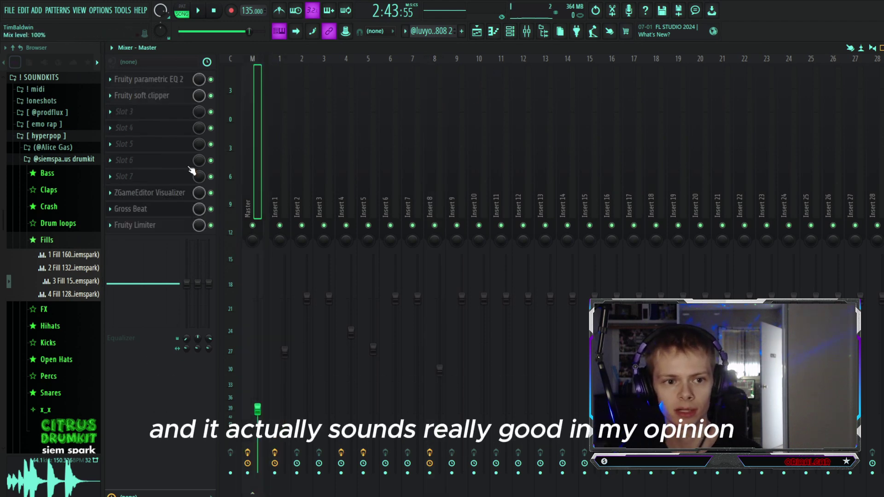
left_click(138, 208)
left_click(503, 122)
left_click(521, 155)
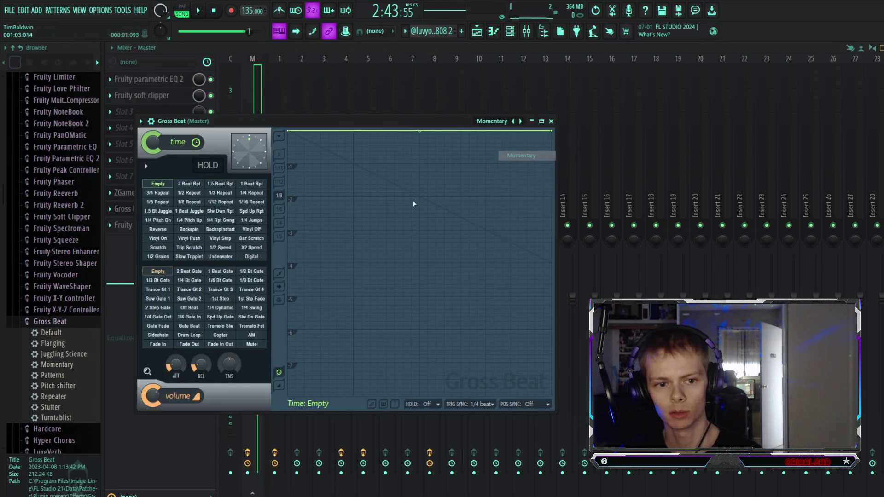
left_click(475, 35)
key("space")
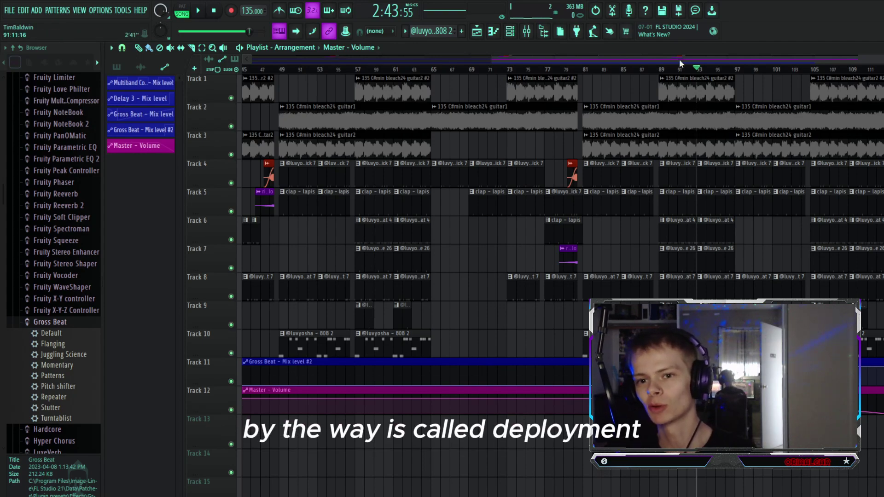
left_click_drag(679, 60, 314, 60)
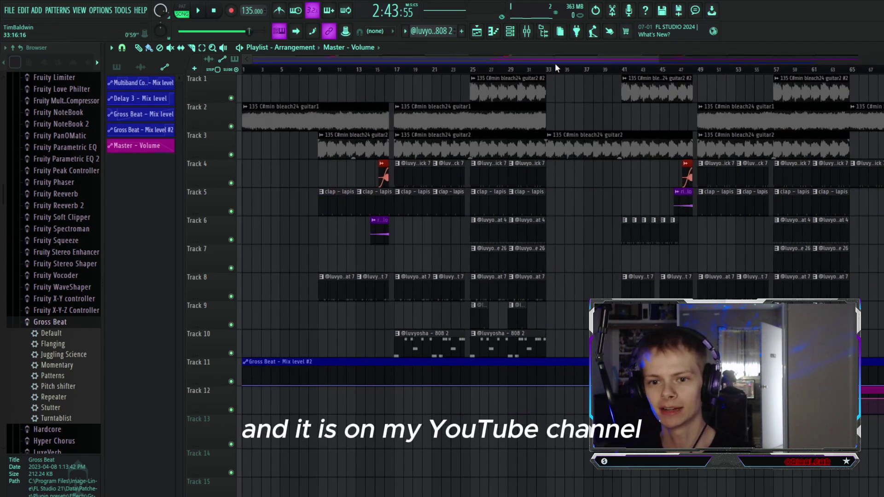
left_click_drag(554, 62, 680, 92)
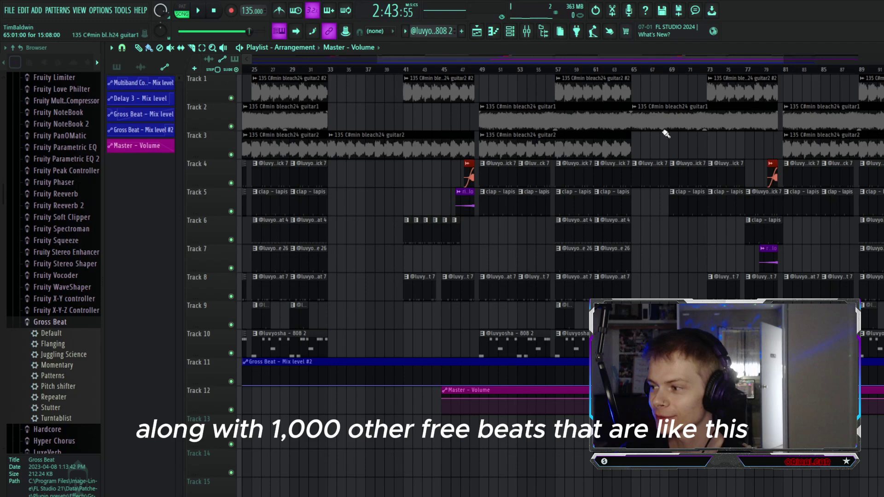
left_click_drag(651, 59, 779, 253)
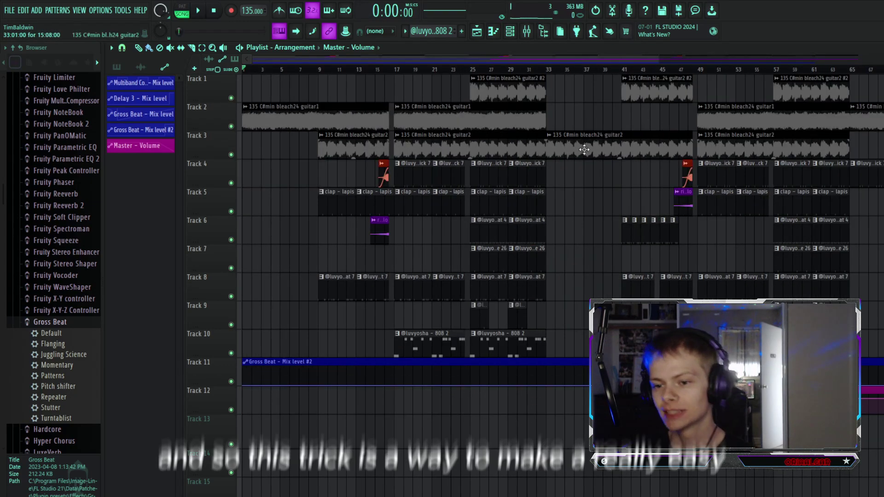
- Audition the soloed hi-hat pattern from bar 57 and add Gross Beat to slot 6 of its mixer track, Insert 4
scroll(570, 264, "down", 3)
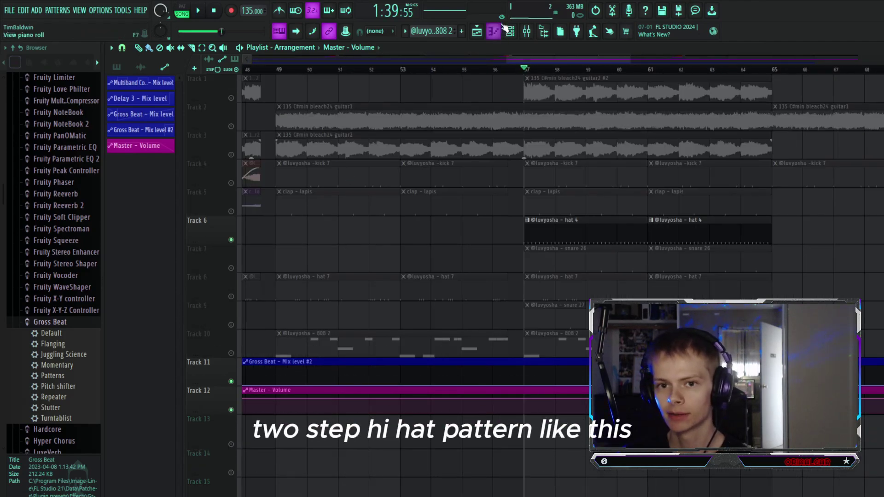
left_click(527, 31)
key("space")
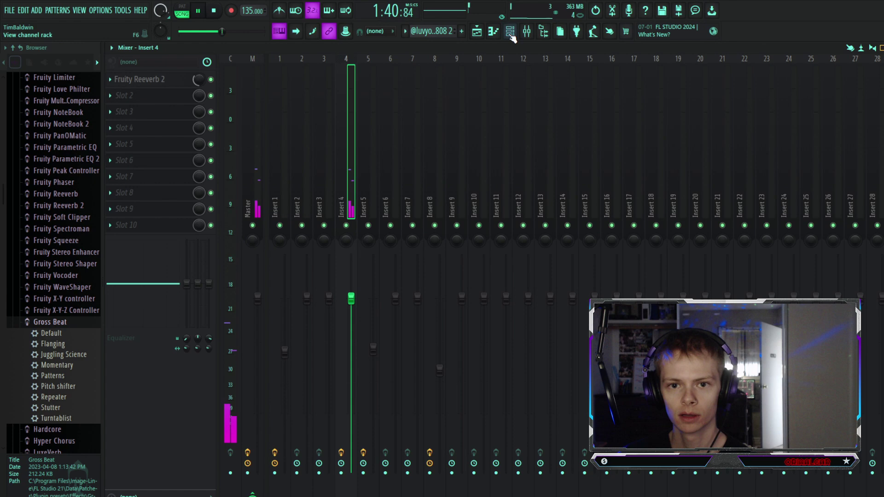
key("space")
left_click(124, 160)
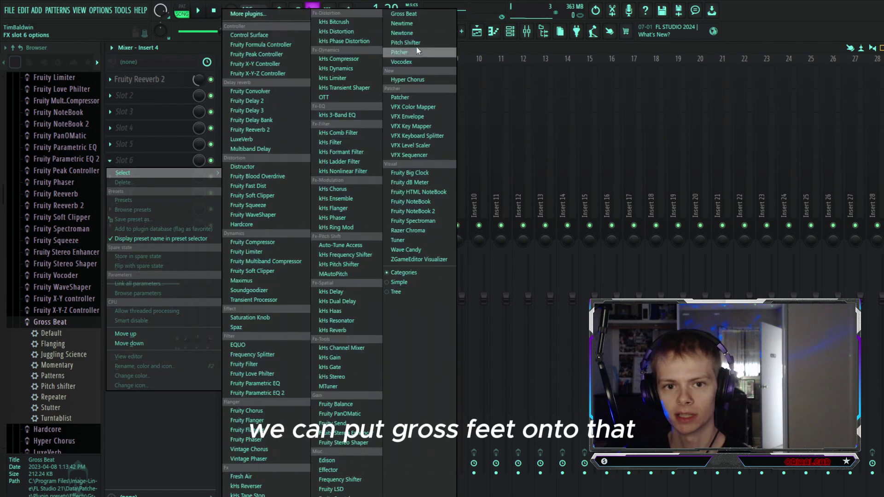
left_click(404, 14)
- Switch the hi-hat's Gross Beat from the Complex 10 time slot to Chaos 6 and play the pattern
left_click(262, 296)
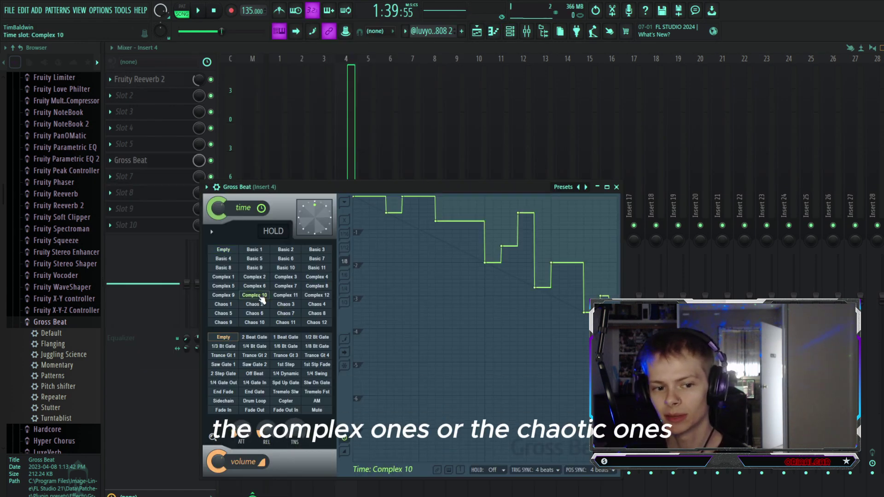
left_click(263, 313)
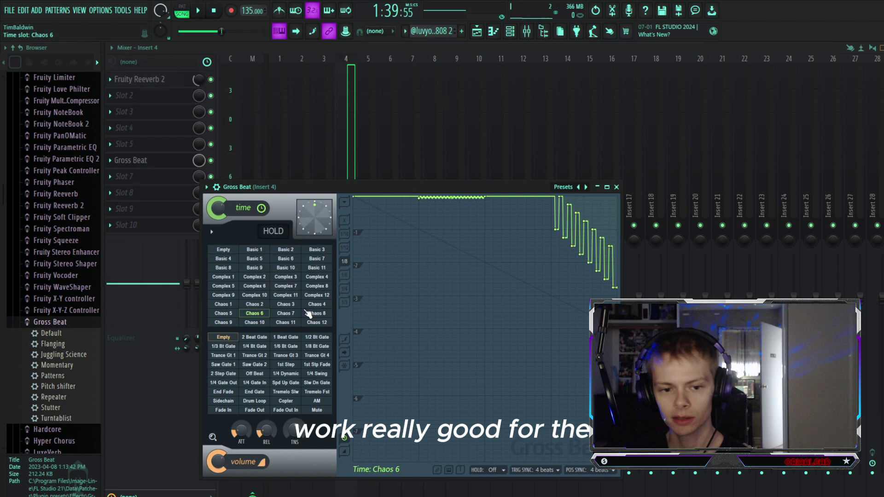
key("space")
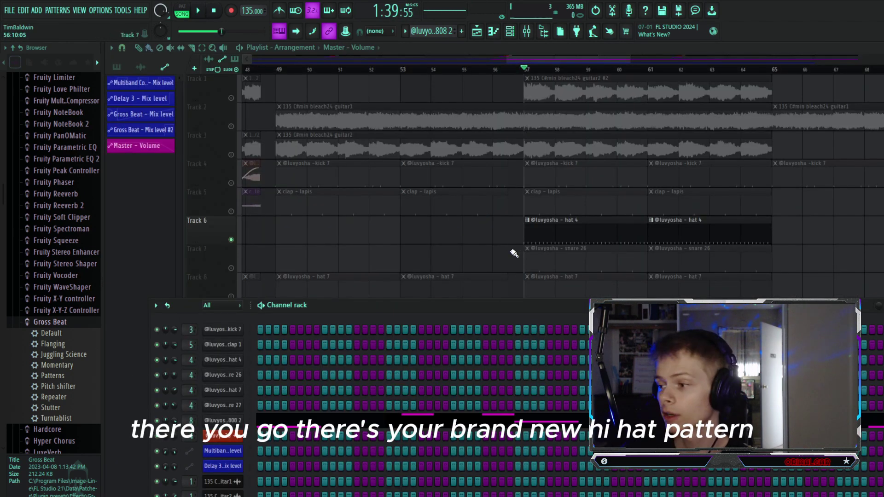
- Hide the channel rack and play the full beat from bar 57 with the altered hi-hats
left_click(510, 31)
key("space")
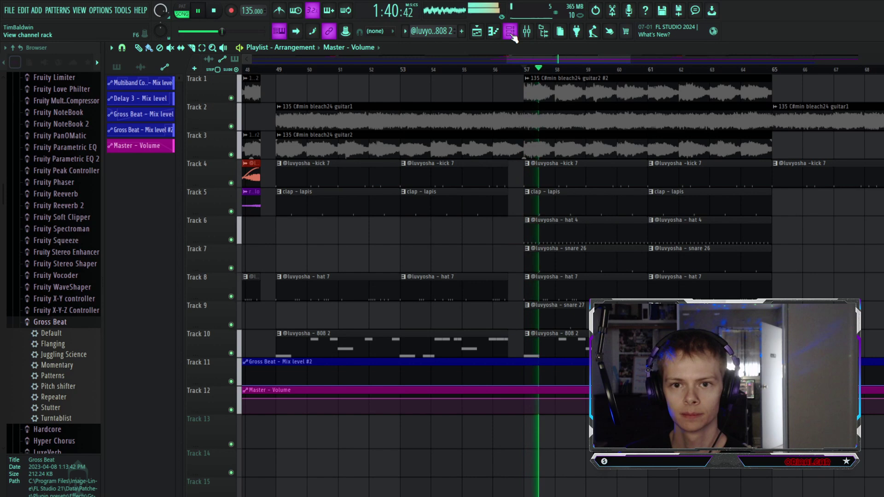
key("space")
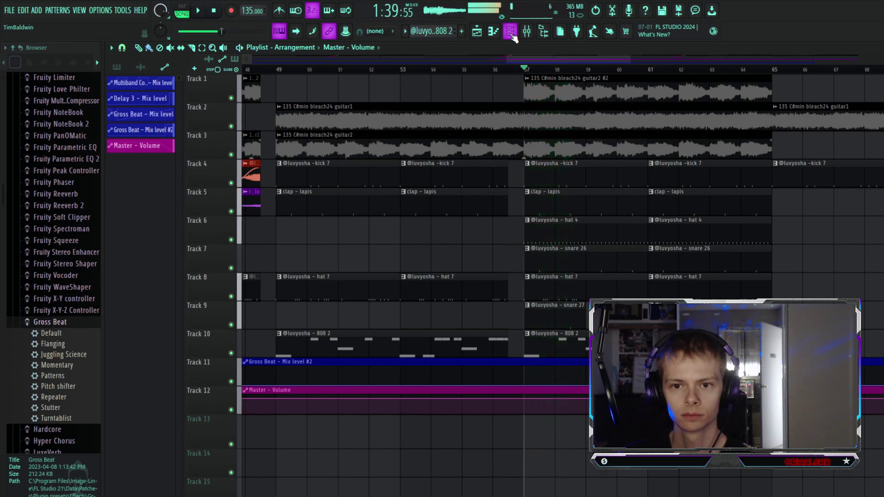
- Bring up the channel rack and move it higher over the playlist to reach the hi-hat channels
key("F6")
left_click_drag(366, 288, 408, 225)
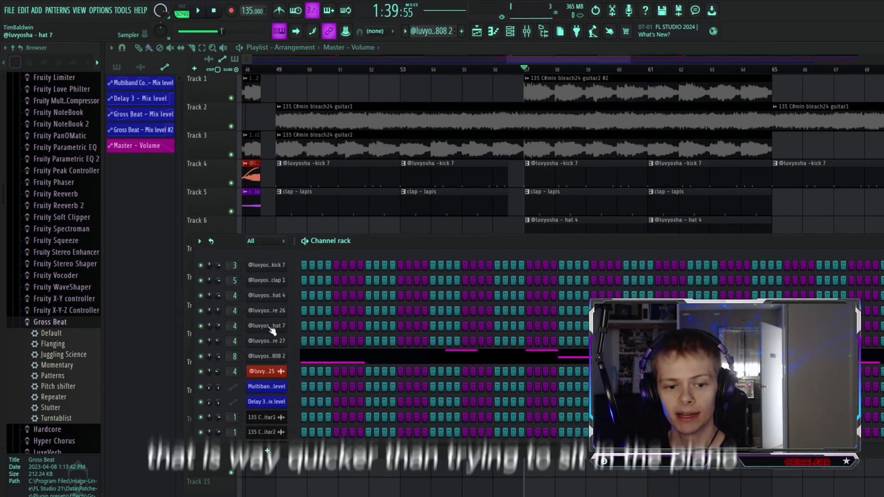